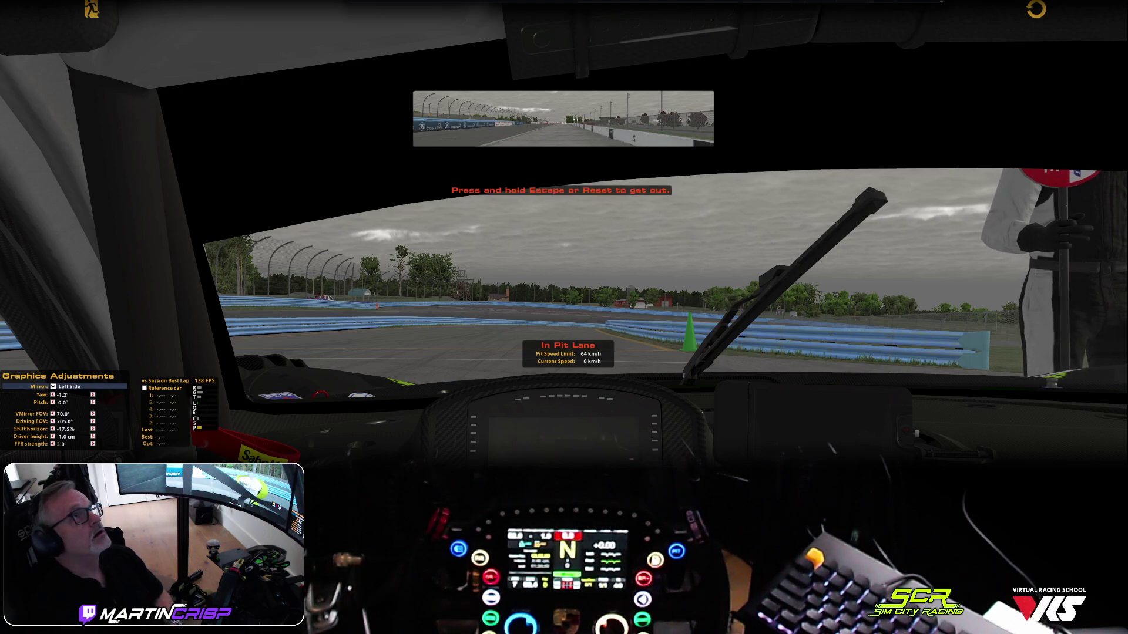
Step: Open the Advanced Masks | OBS Forums result from the Bing search, then minimize the browser
{"action": "key", "text": "alt+Tab"}
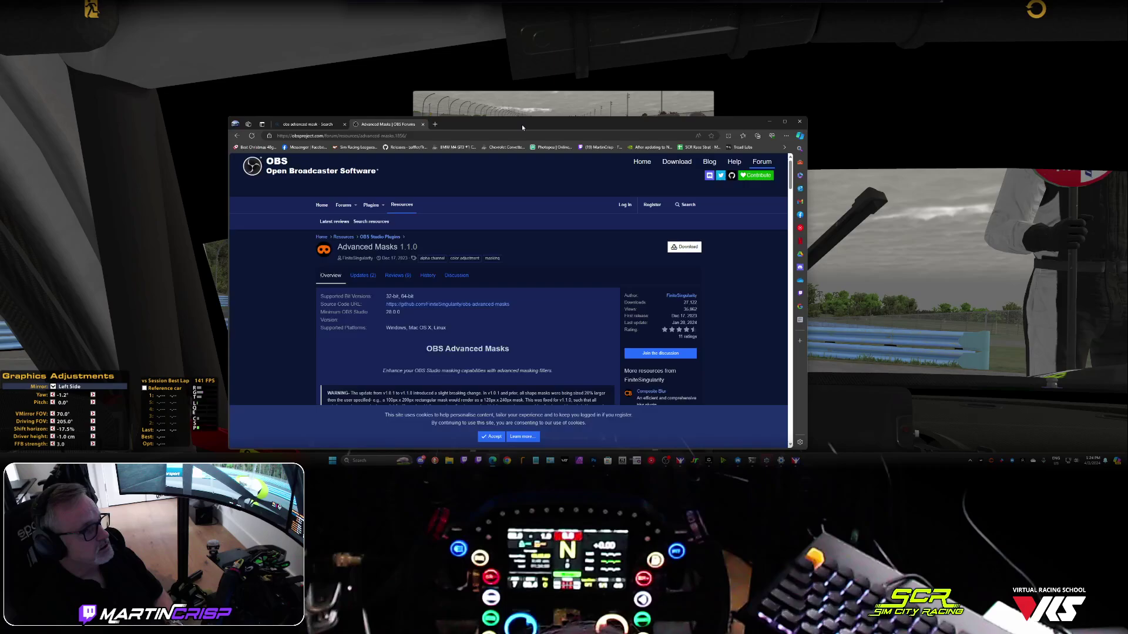
{"action": "double_click", "coordinate": [498, 114]}
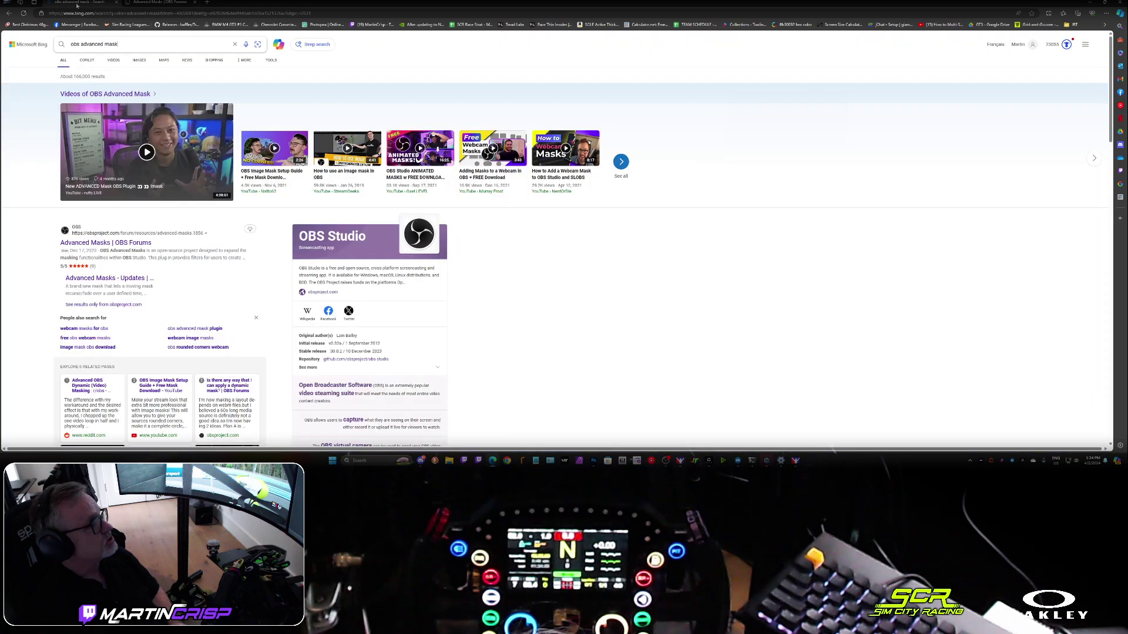
{"action": "left_click", "coordinate": [79, 2]}
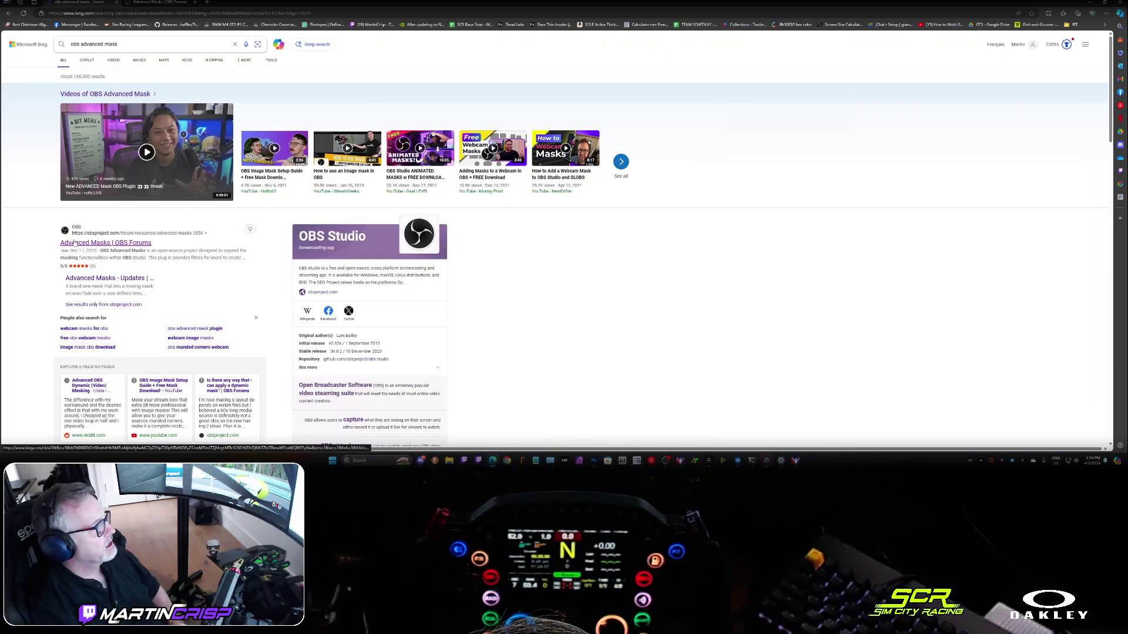
{"action": "left_click", "coordinate": [104, 49]}
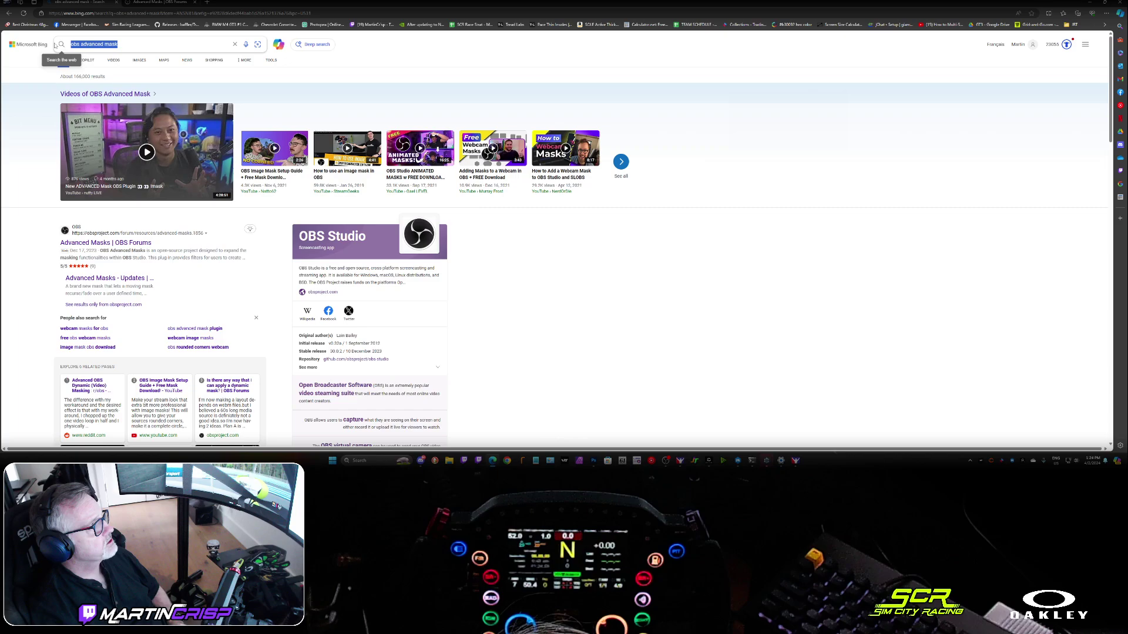
{"action": "left_click", "coordinate": [108, 247]}
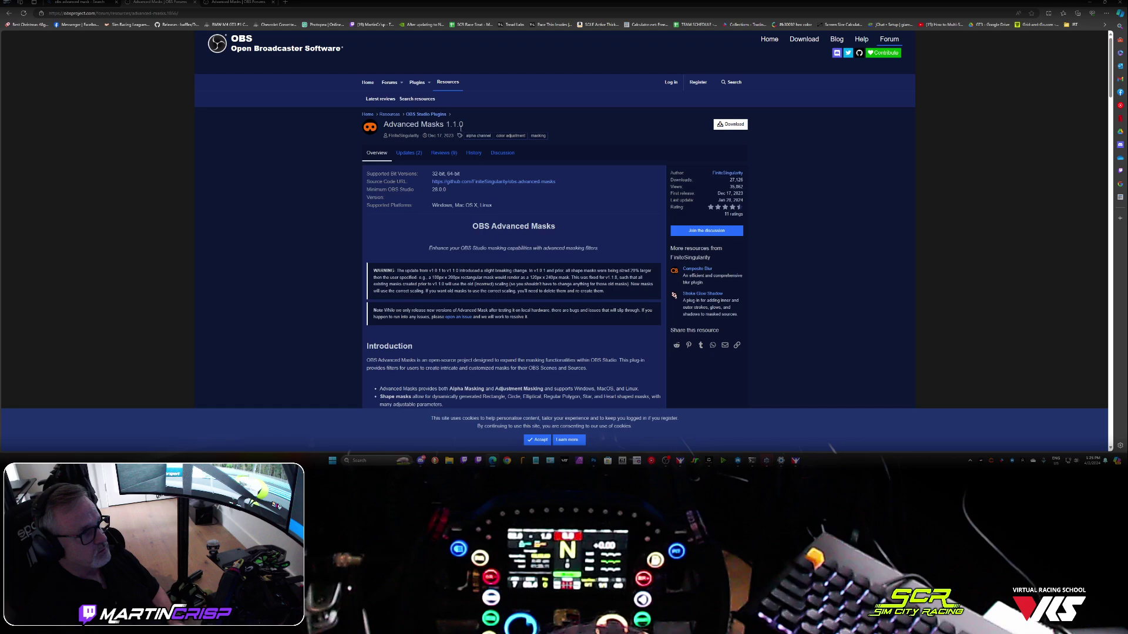
{"action": "left_click", "coordinate": [1090, 4]}
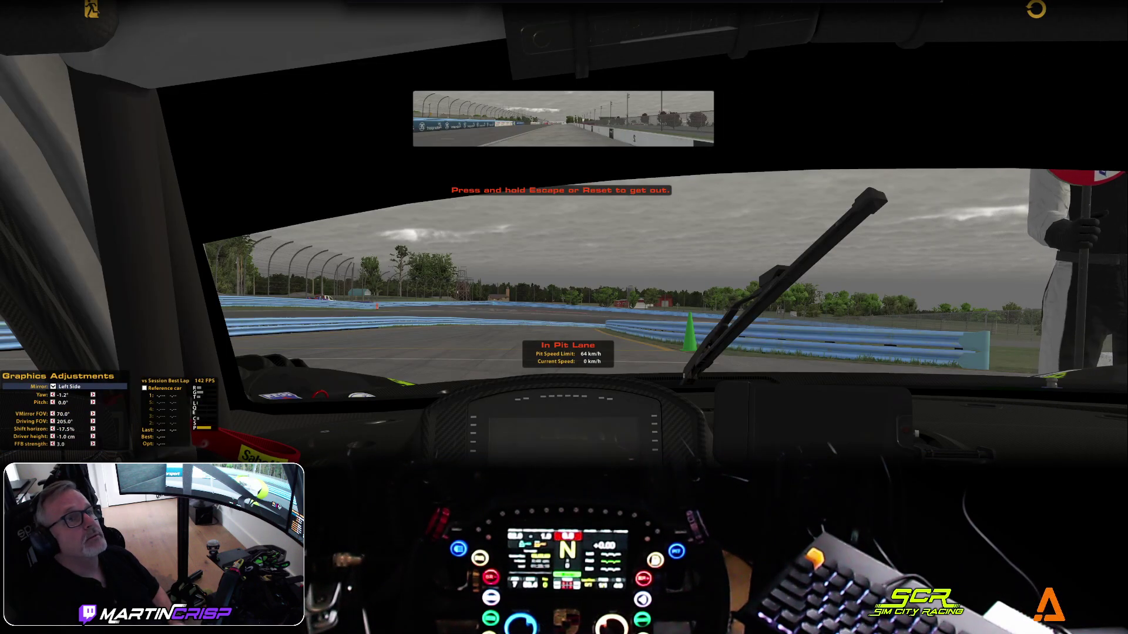
Step: Maximize OBS and select only the desktop source in the Sources list
{"action": "key", "text": "alt+Tab"}
{"action": "left_click", "coordinate": [835, 88]}
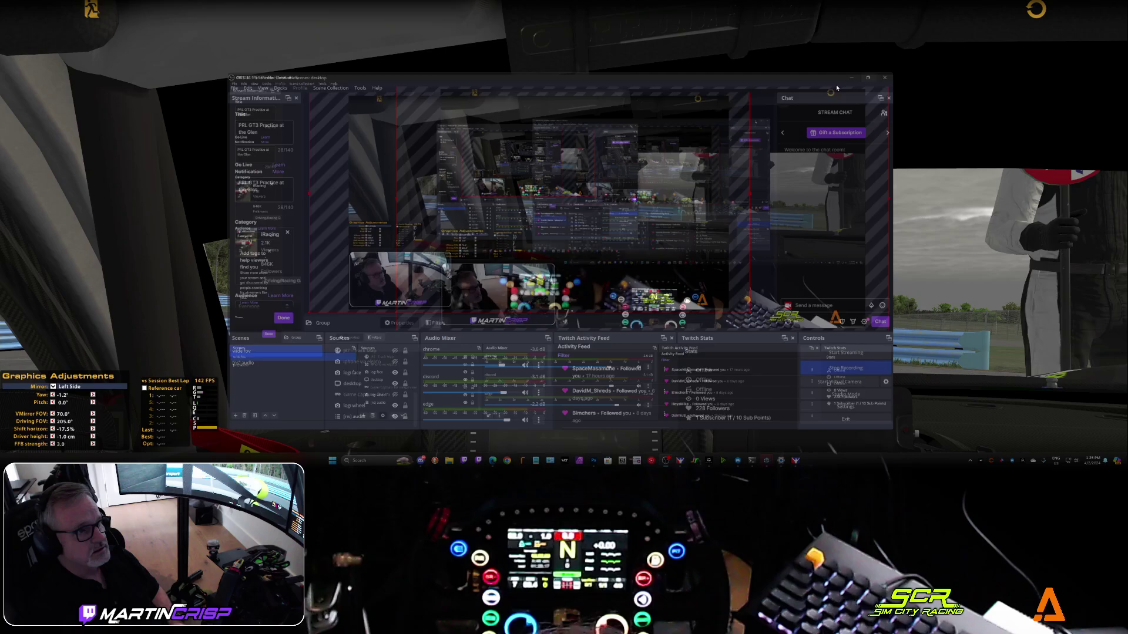
{"action": "left_click", "coordinate": [173, 435]}
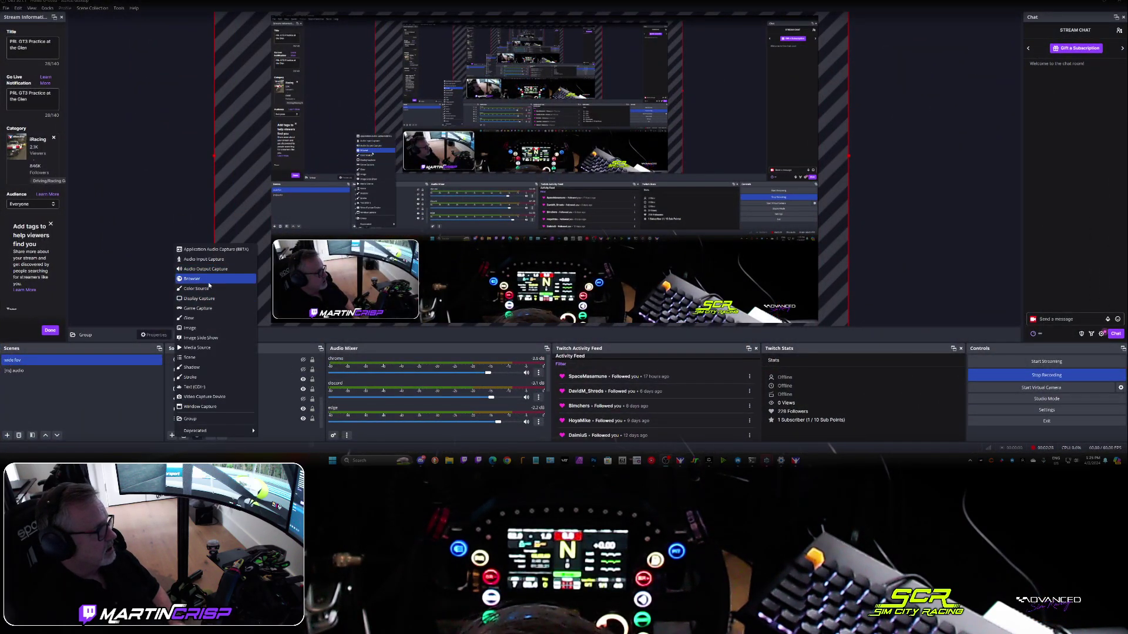
{"action": "left_click", "coordinate": [284, 380]}
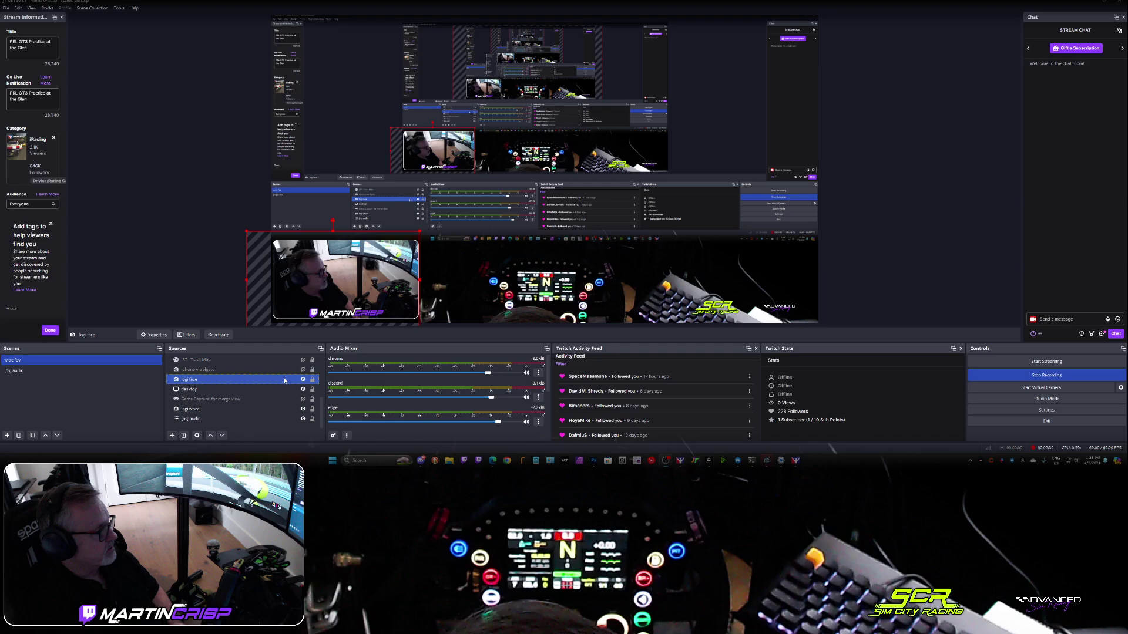
{"action": "left_click", "coordinate": [230, 390], "text": "ctrl"}
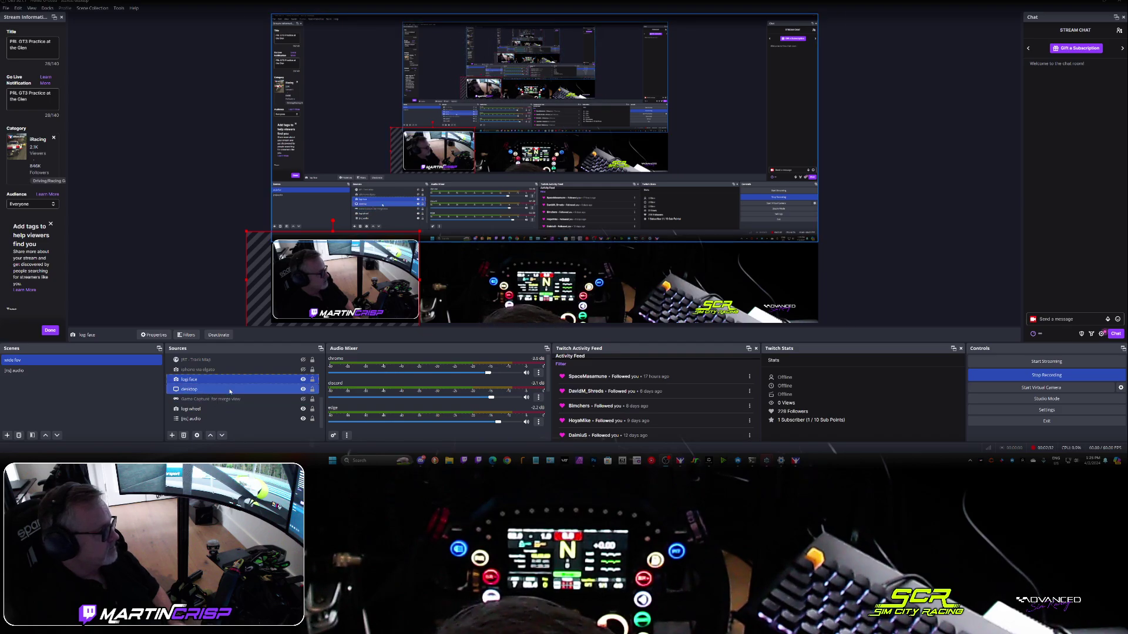
{"action": "left_click", "coordinate": [263, 391]}
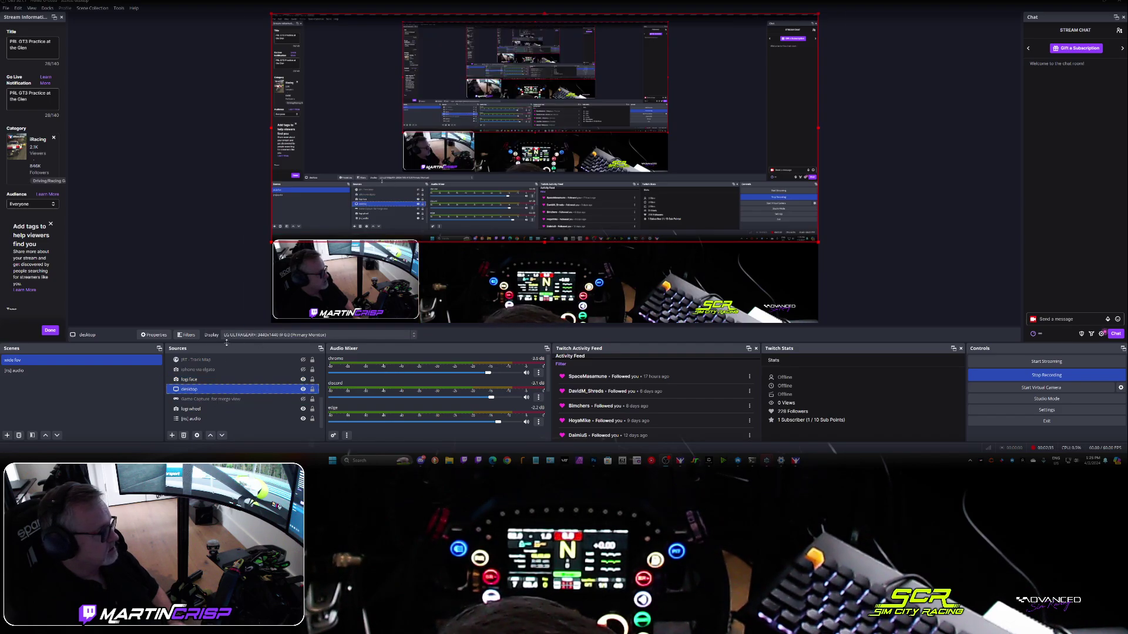
Step: Add an Image Mask/Blend effect filter to the desktop source with its default name
{"action": "left_click", "coordinate": [187, 334]}
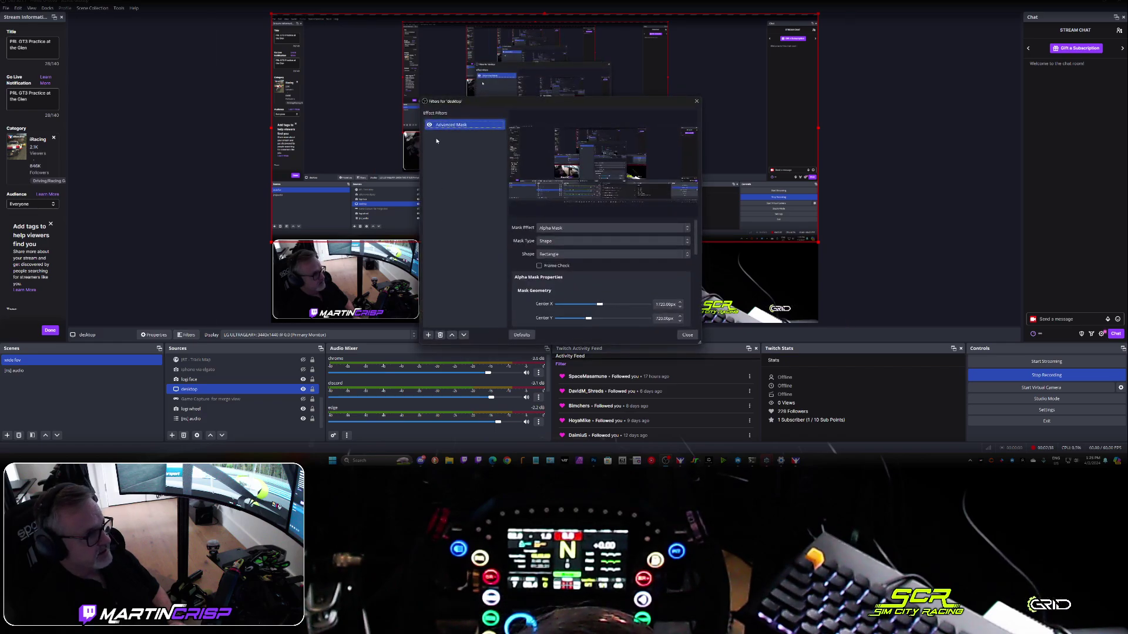
{"action": "left_click", "coordinate": [429, 335]}
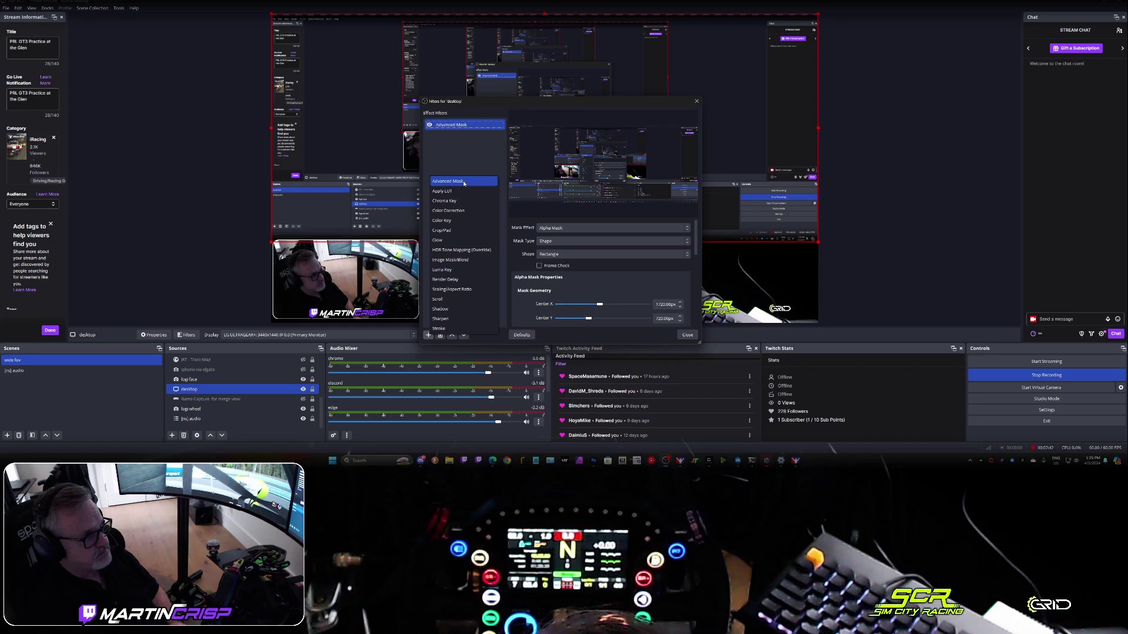
{"action": "left_click", "coordinate": [451, 261]}
{"action": "key", "text": "Return"}
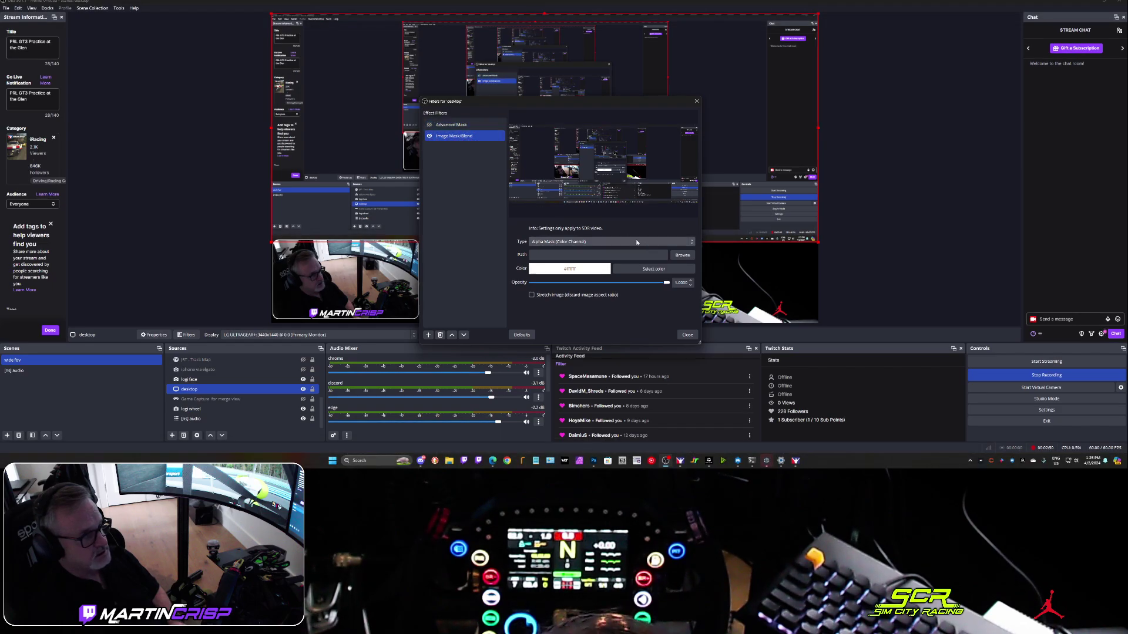
{"action": "left_click", "coordinate": [682, 255]}
{"action": "scroll", "coordinate": [690, 220], "scroll_direction": "down", "scroll_amount": 5}
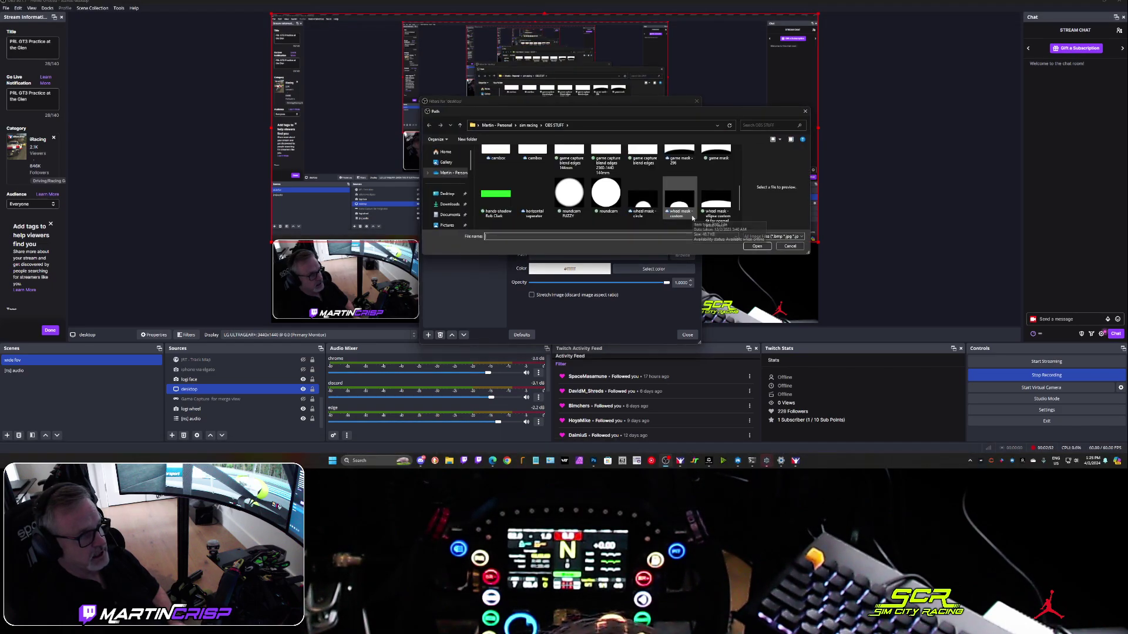
{"action": "scroll", "coordinate": [636, 187], "scroll_direction": "down", "scroll_amount": 2}
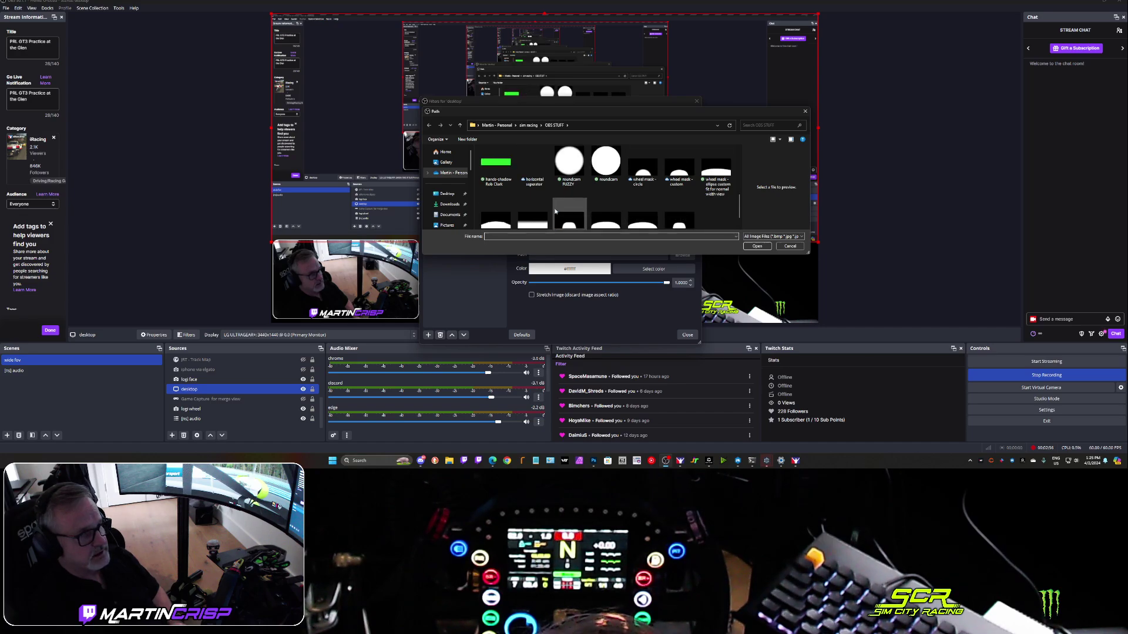
{"action": "scroll", "coordinate": [557, 210], "scroll_direction": "up", "scroll_amount": 2}
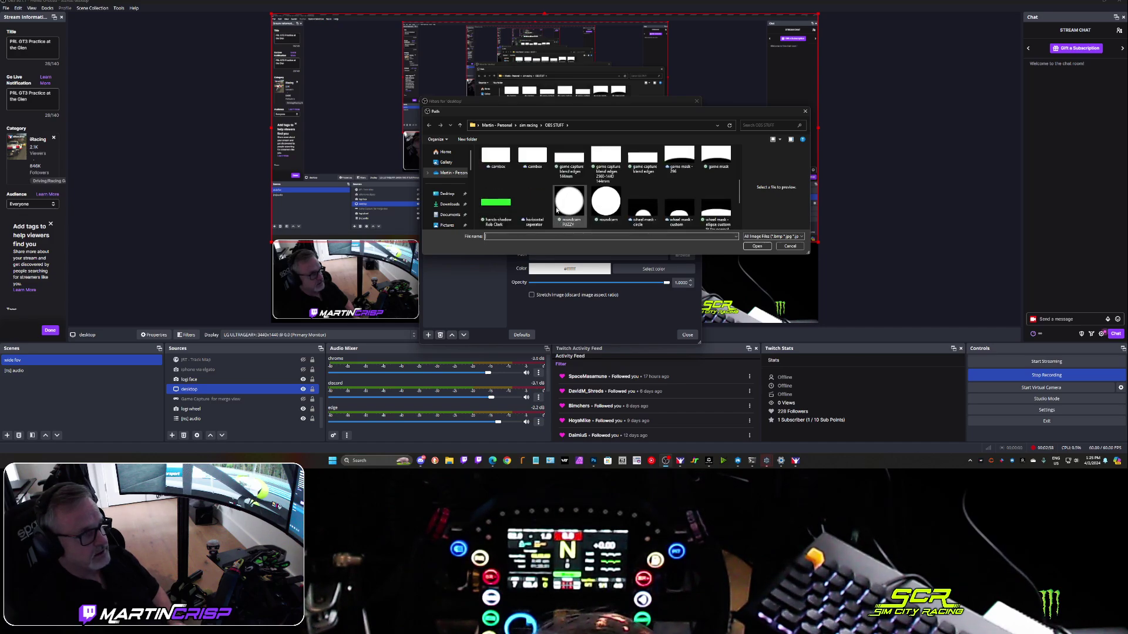
{"action": "left_click", "coordinate": [607, 176]}
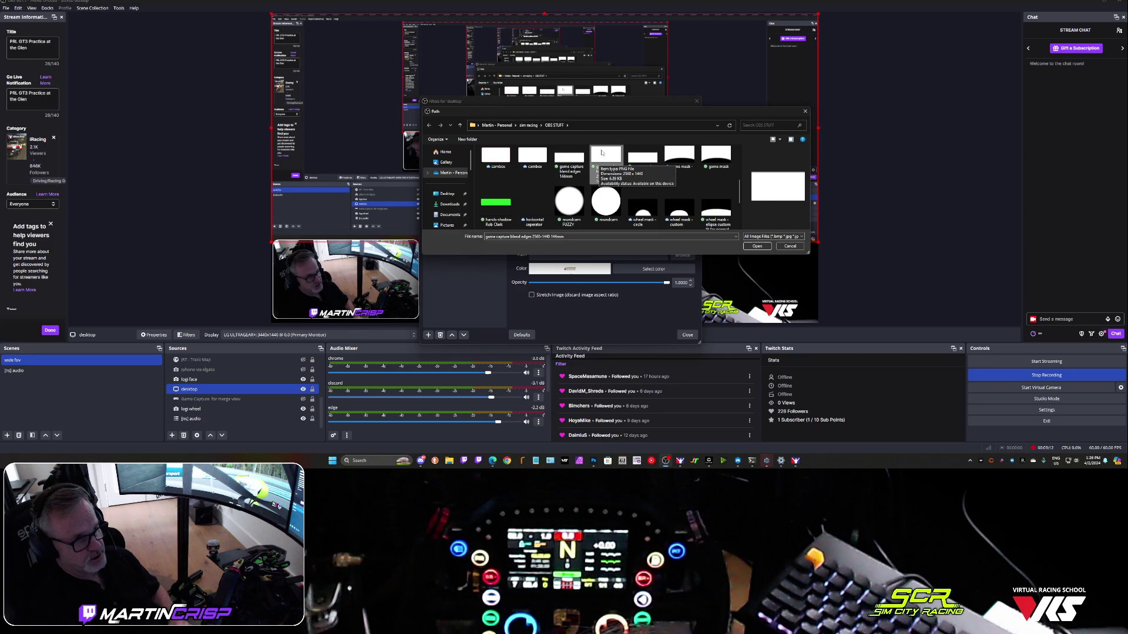
{"action": "left_click", "coordinate": [757, 246]}
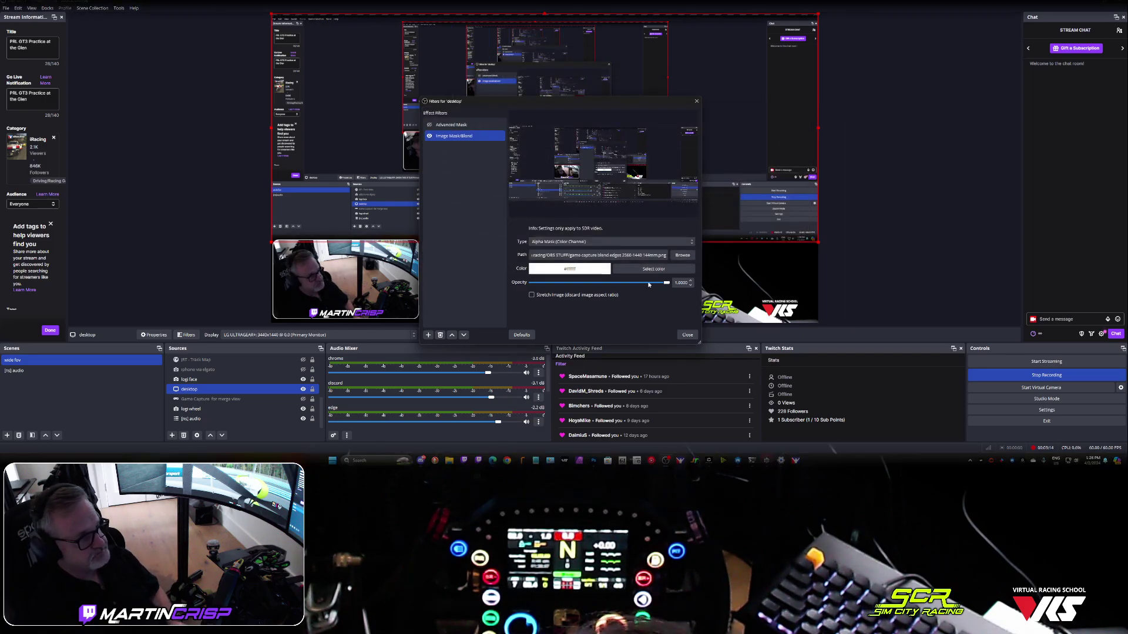
Step: Remove the Image Mask/Blend filter from the desktop source again
{"action": "left_click", "coordinate": [688, 335]}
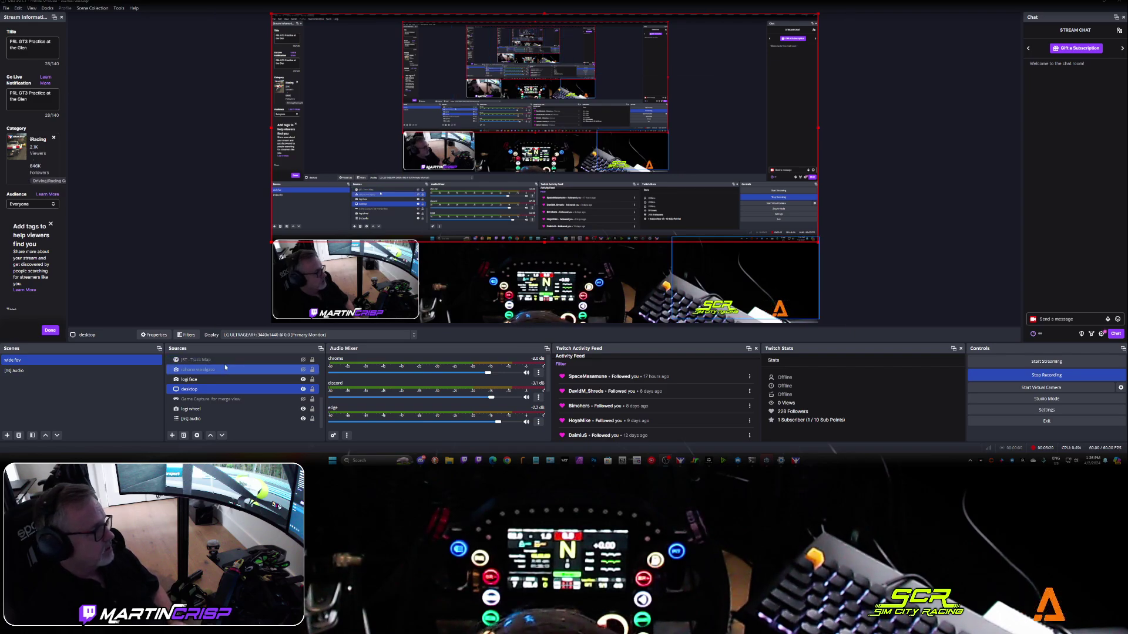
{"action": "left_click", "coordinate": [187, 335]}
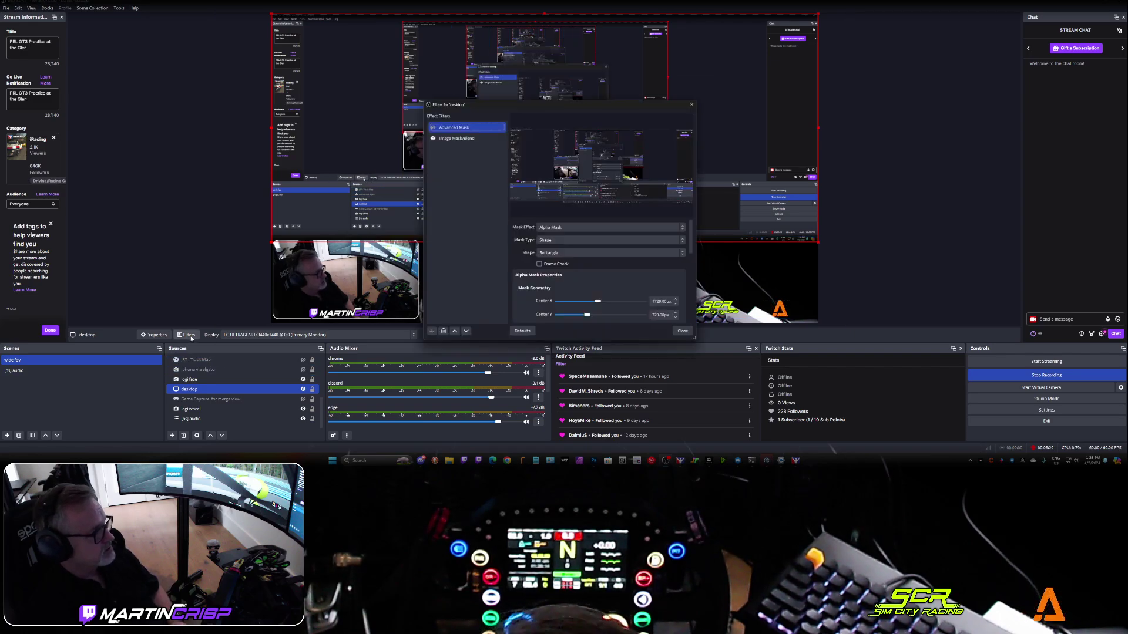
{"action": "left_click", "coordinate": [453, 136]}
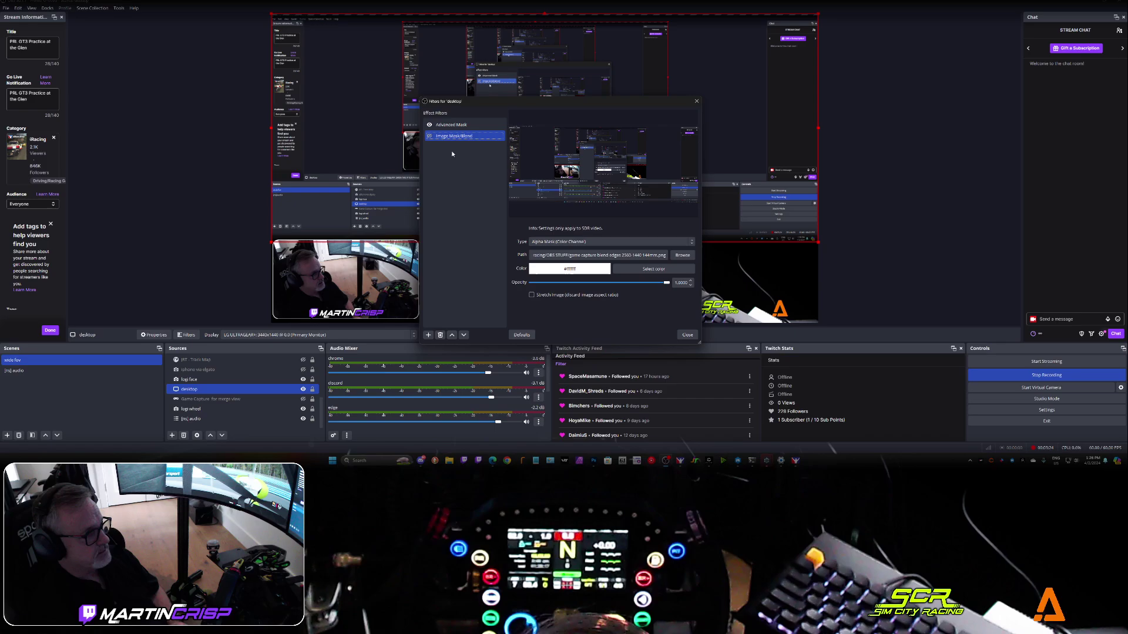
{"action": "left_click", "coordinate": [440, 336]}
{"action": "left_click", "coordinate": [592, 231]}
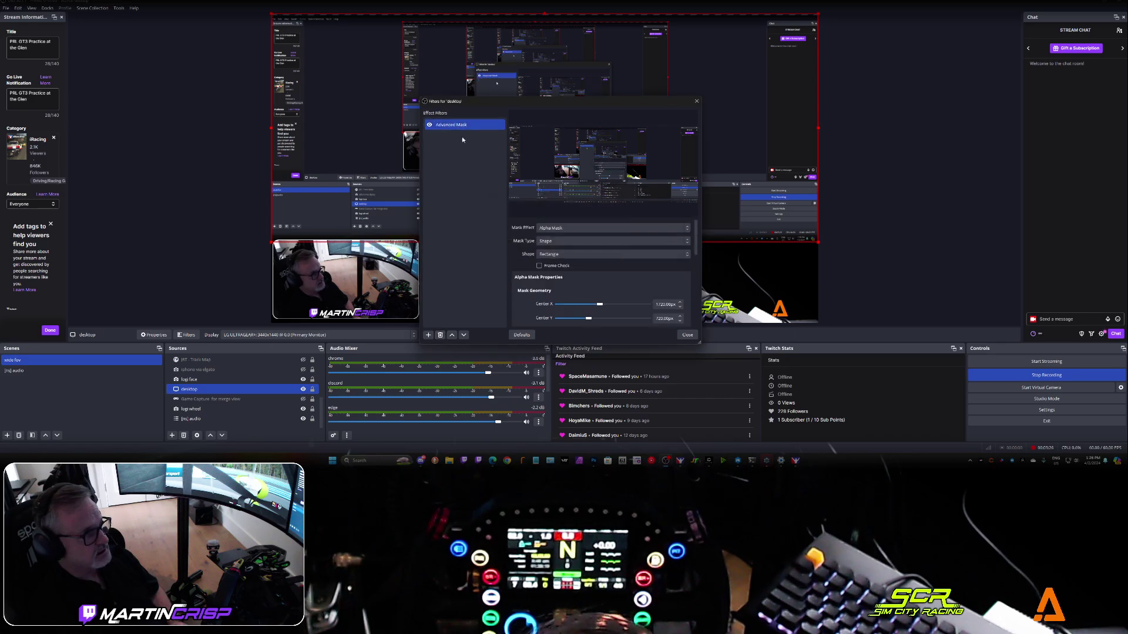
{"action": "left_click", "coordinate": [688, 335]}
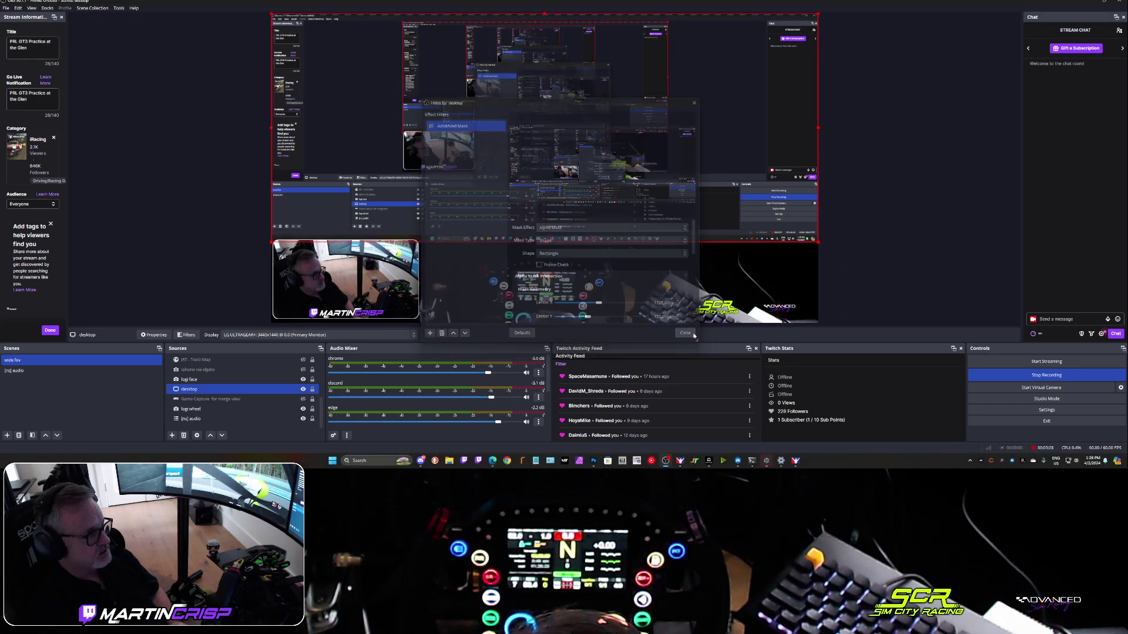
Step: Turn off the logi wheel's Advanced Mask, select the group, and move OBS aside
{"action": "left_click", "coordinate": [217, 409]}
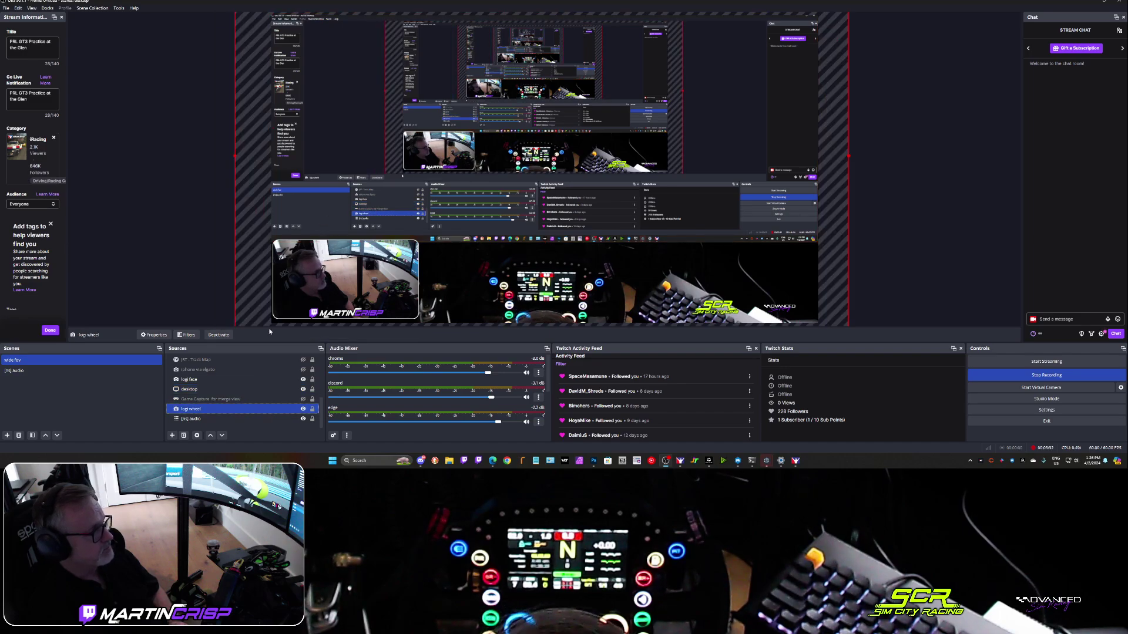
{"action": "left_click", "coordinate": [189, 335]}
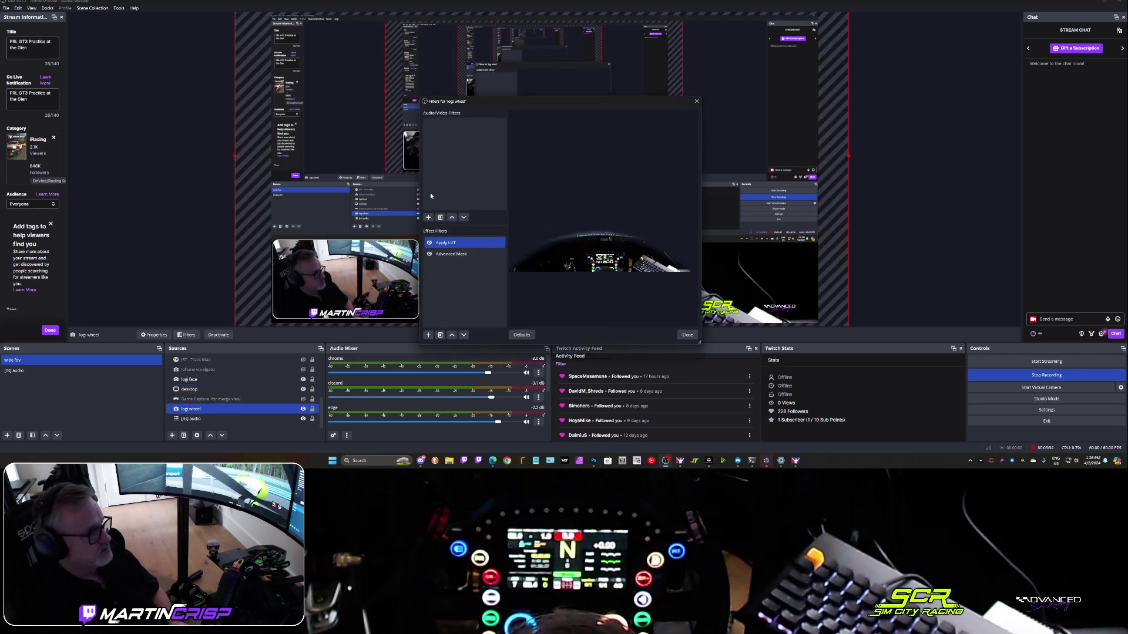
{"action": "left_click", "coordinate": [430, 254]}
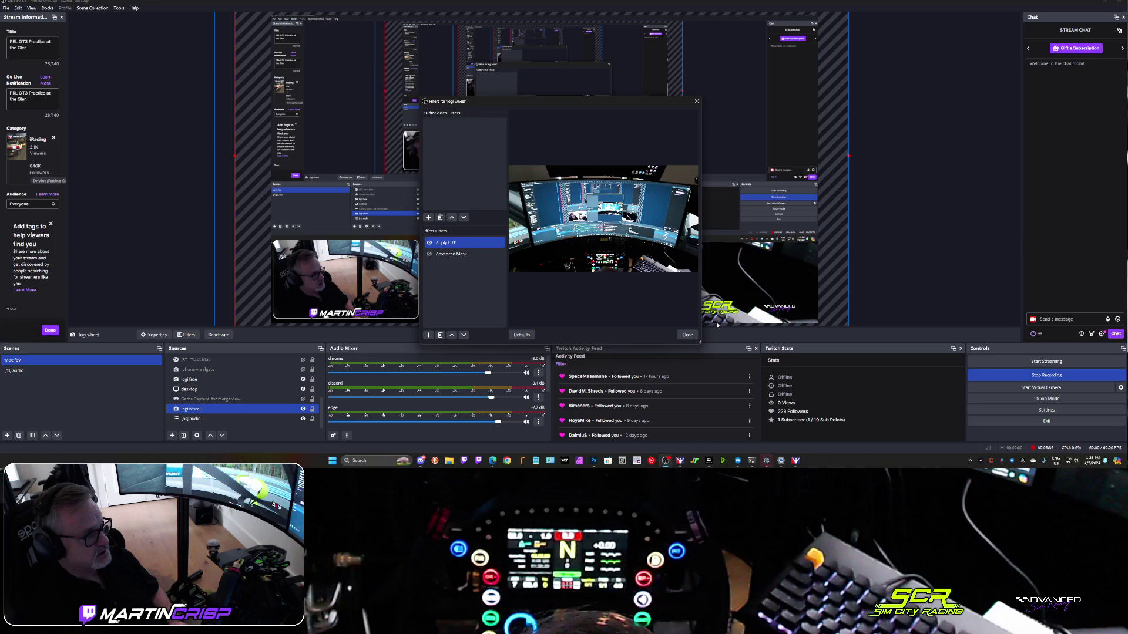
{"action": "left_click", "coordinate": [687, 335]}
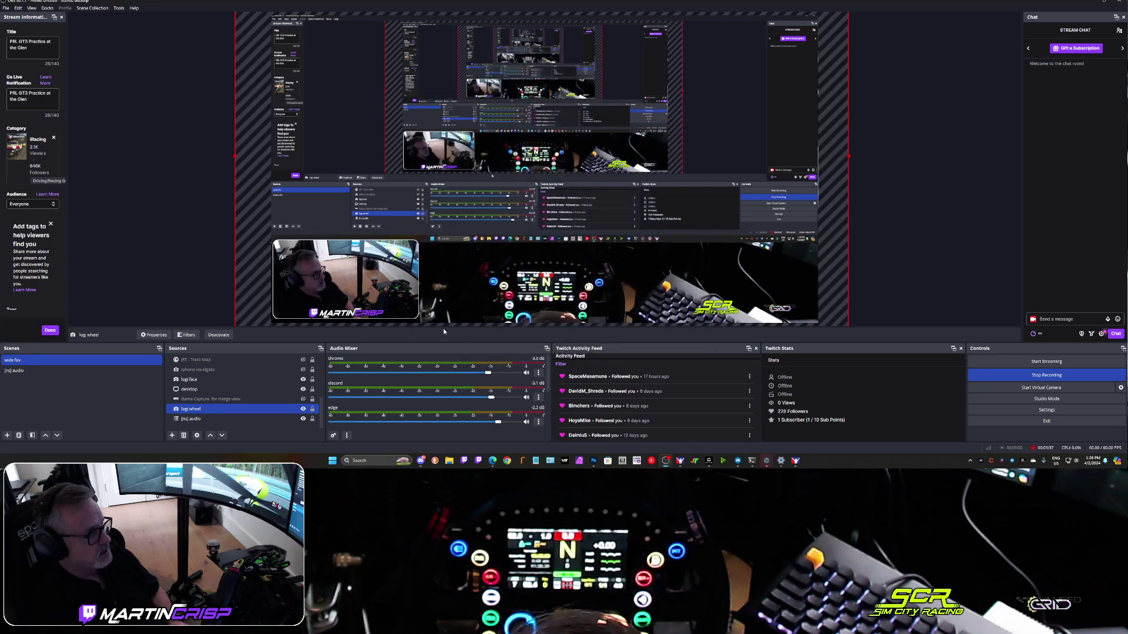
{"action": "left_click", "coordinate": [227, 297]}
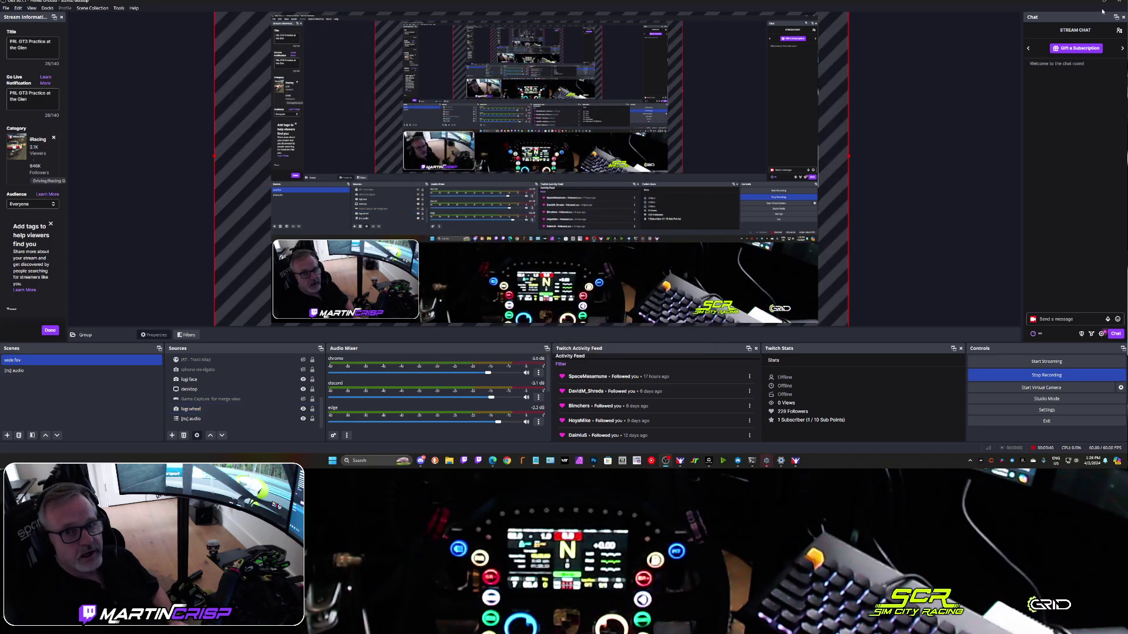
{"action": "left_click_drag", "start_coordinate": [1102, 11], "coordinate": [1127, 99]}
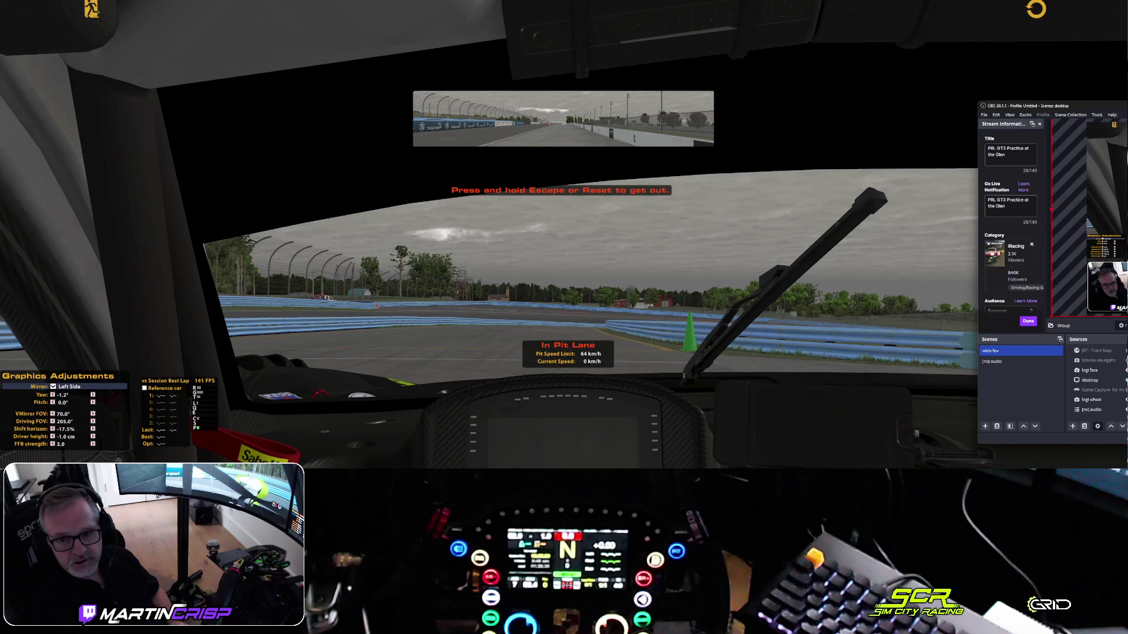
Step: Bring OBS back over the iRacing view, reposition it, and select the logi wheel source
{"action": "left_click", "coordinate": [726, 264]}
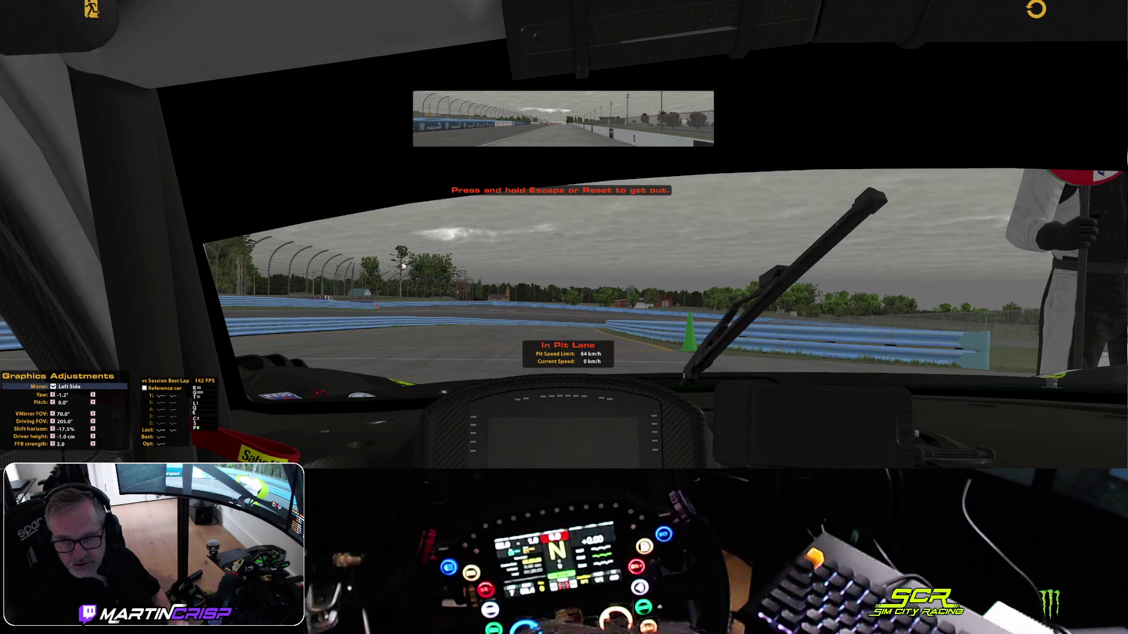
{"action": "key", "text": "alt+Tab"}
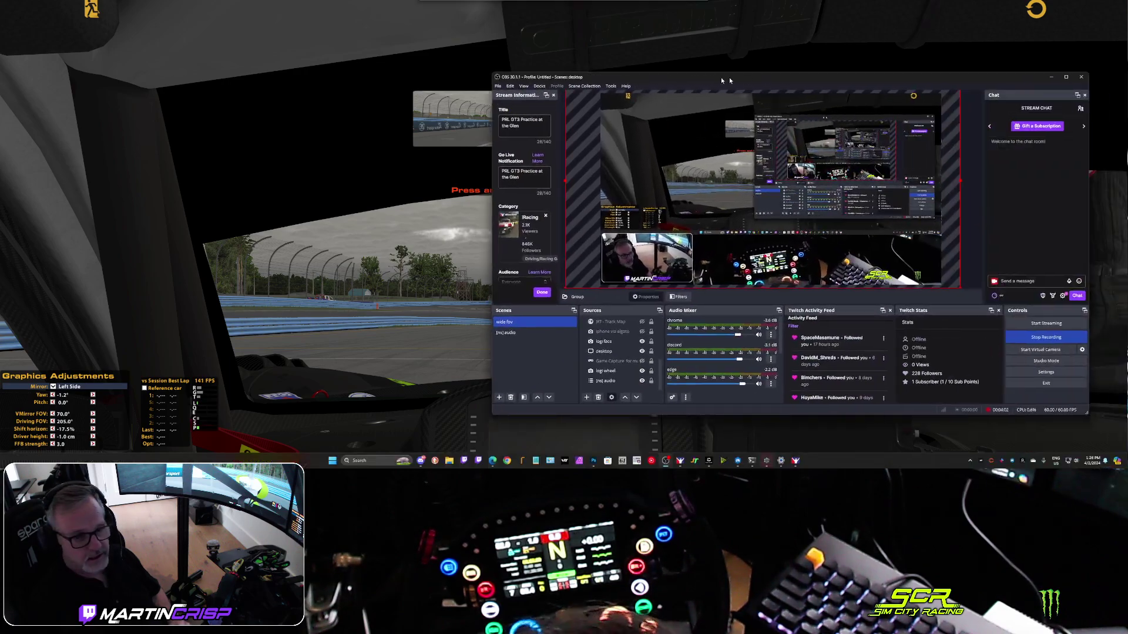
{"action": "mouse_move", "coordinate": [563, 85]}
{"action": "left_mouse_down"}
{"action": "mouse_move", "coordinate": [1127, 70]}
{"action": "mouse_move", "coordinate": [554, 80]}
{"action": "left_mouse_up"}
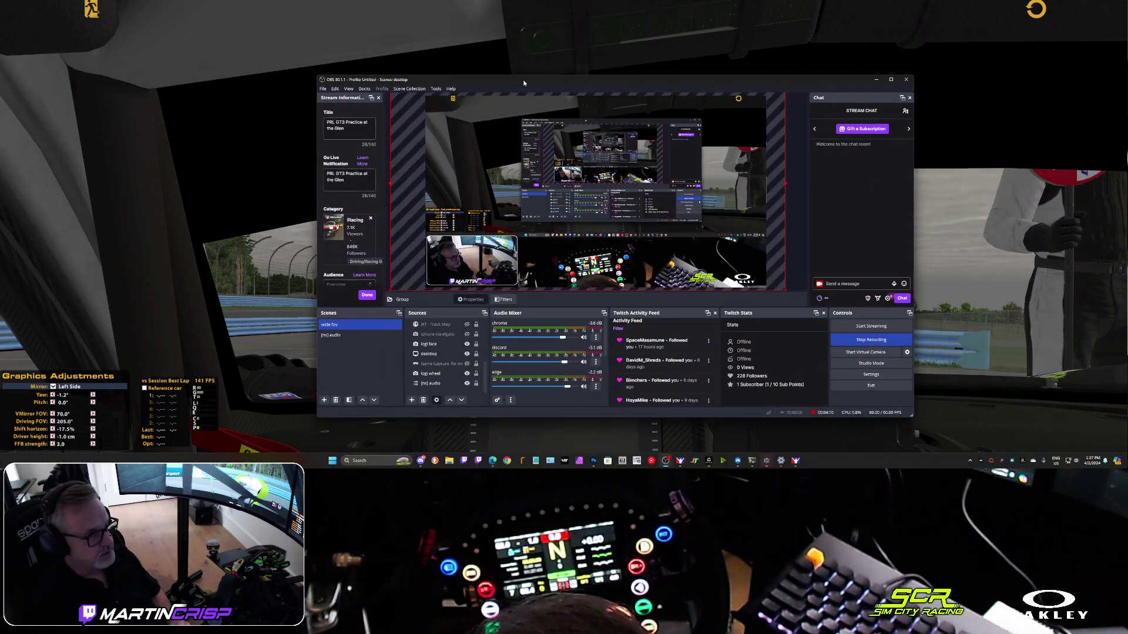
{"action": "left_click", "coordinate": [446, 374]}
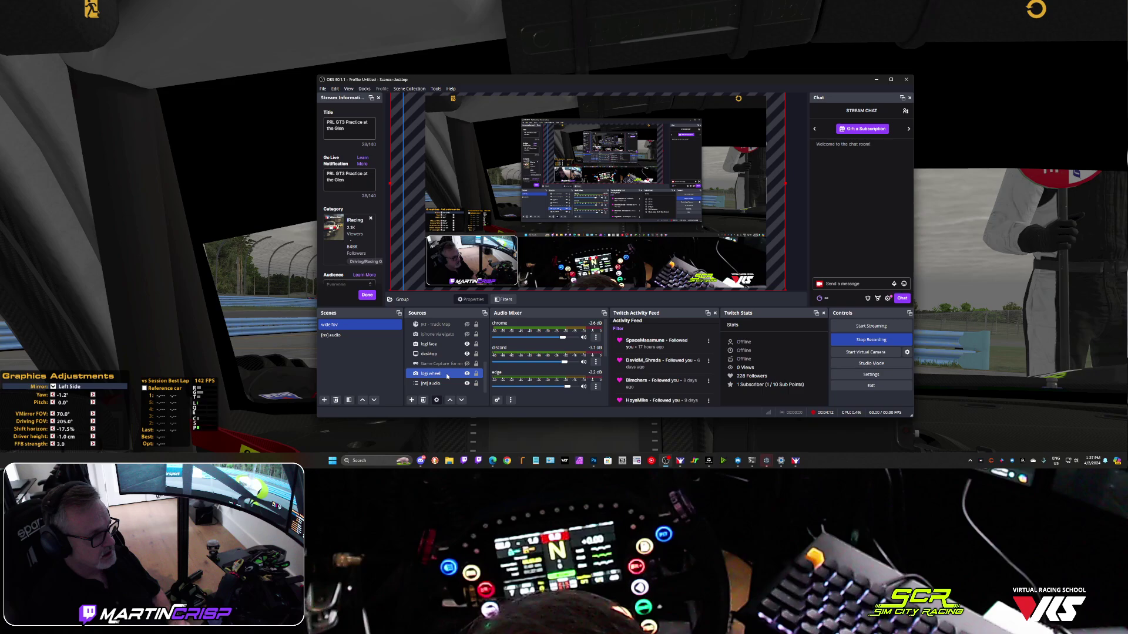
{"action": "left_click", "coordinate": [451, 365]}
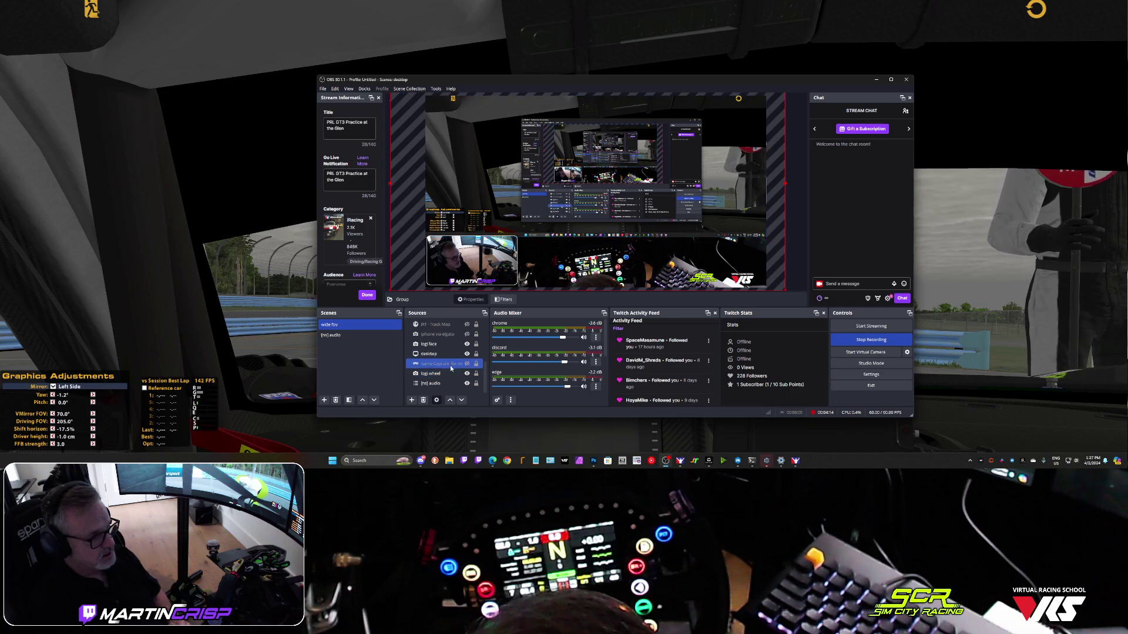
{"action": "left_click", "coordinate": [430, 374]}
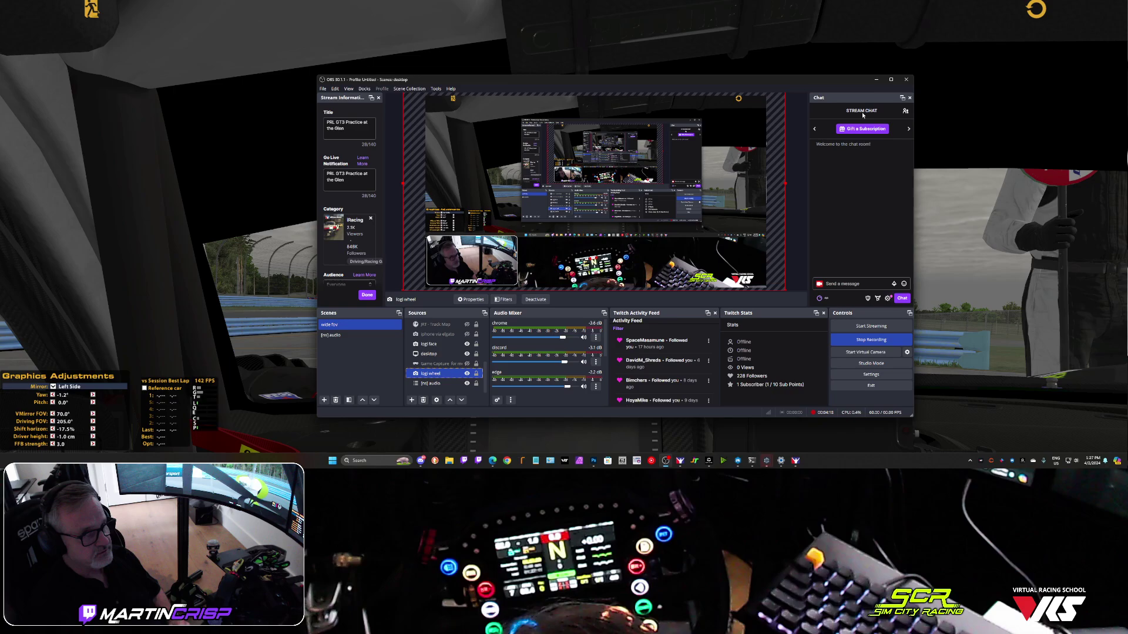
Step: Maximize OBS and enable the logi wheel camera's Advanced Mask filter
{"action": "left_click", "coordinate": [891, 79]}
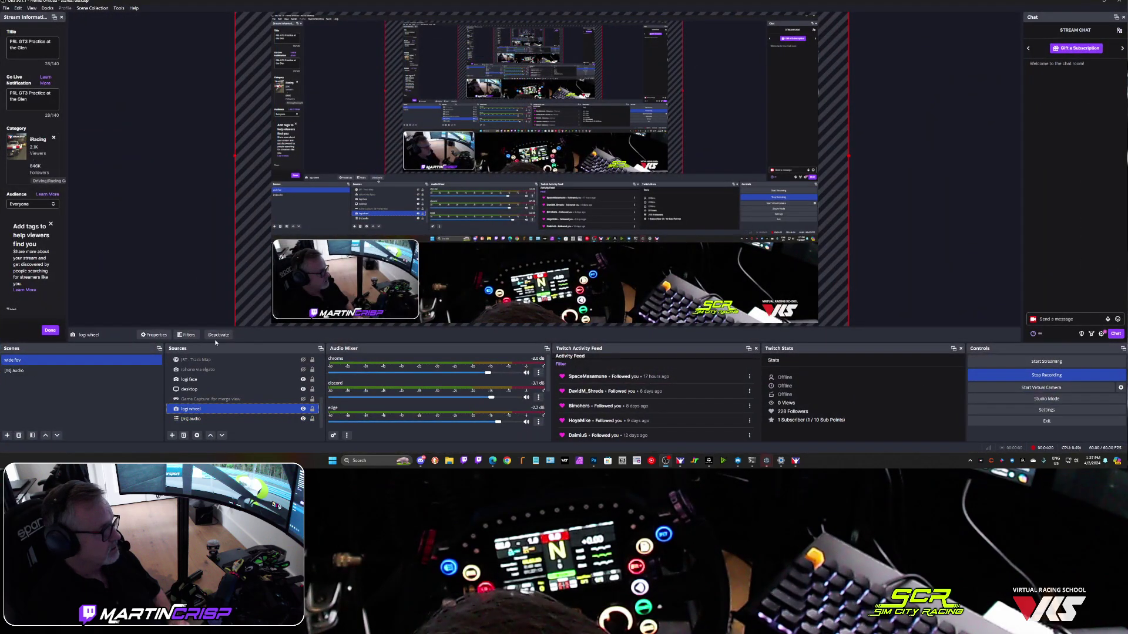
{"action": "left_click", "coordinate": [187, 335]}
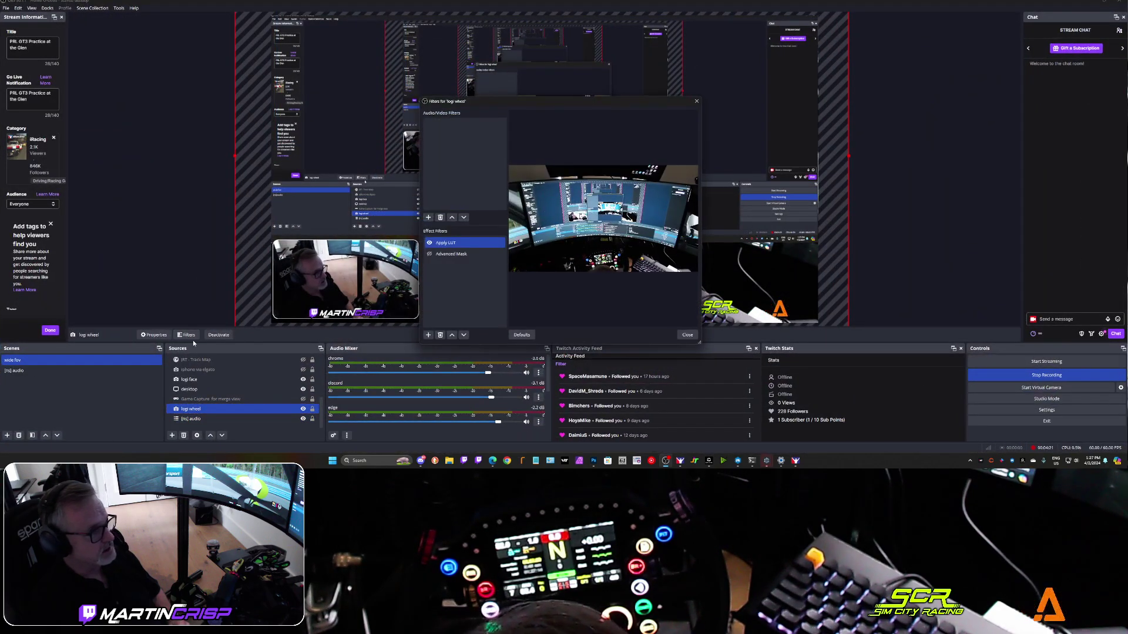
{"action": "left_click", "coordinate": [430, 255]}
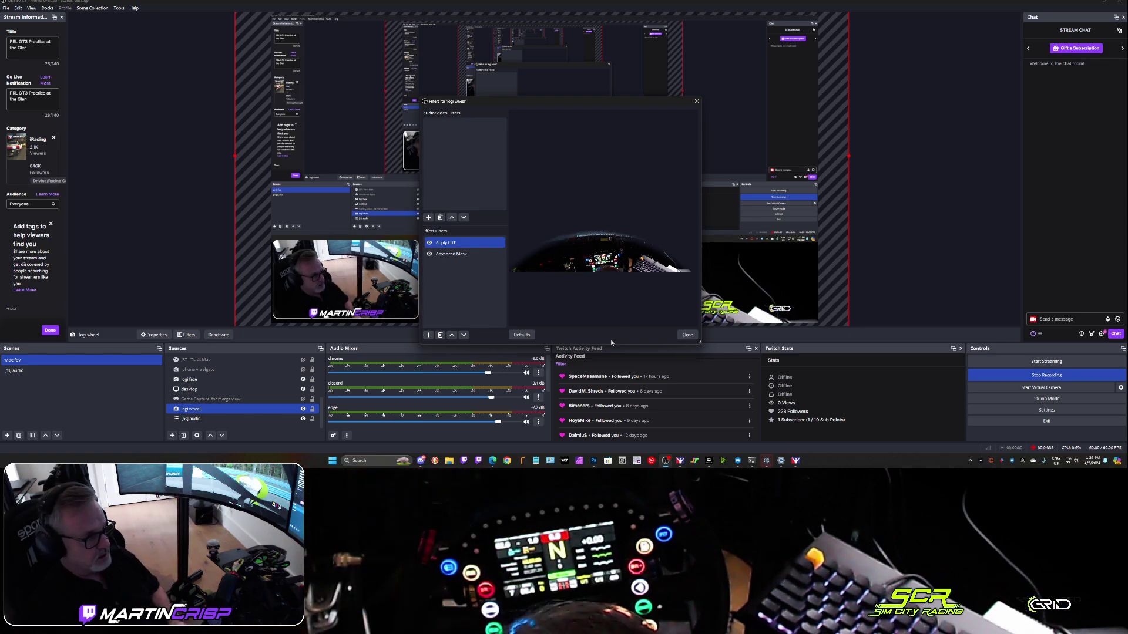
{"action": "left_click", "coordinate": [686, 334]}
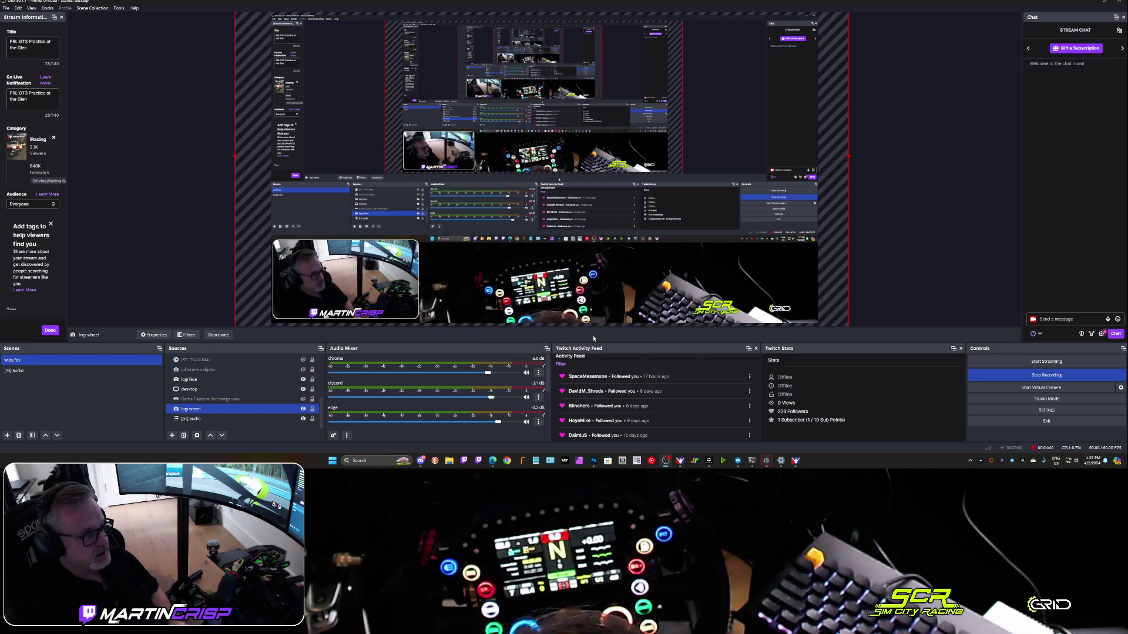
Step: Float OBS over the game and drag logi wheel above Game Capture for merge view
{"action": "double_click", "coordinate": [796, 3]}
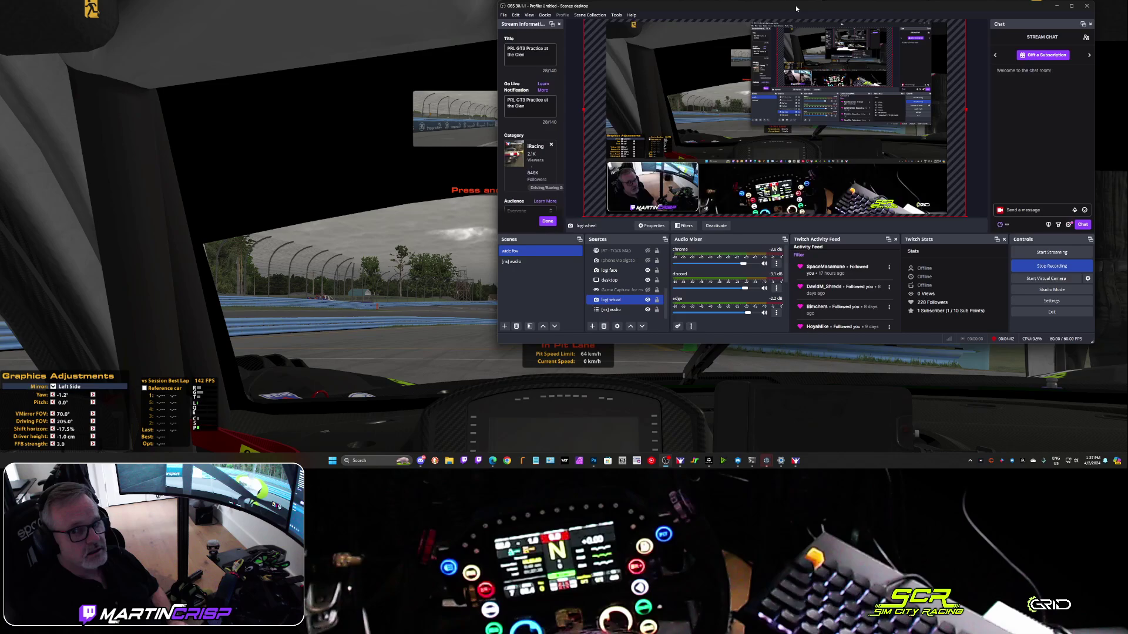
{"action": "left_click", "coordinate": [1056, 5]}
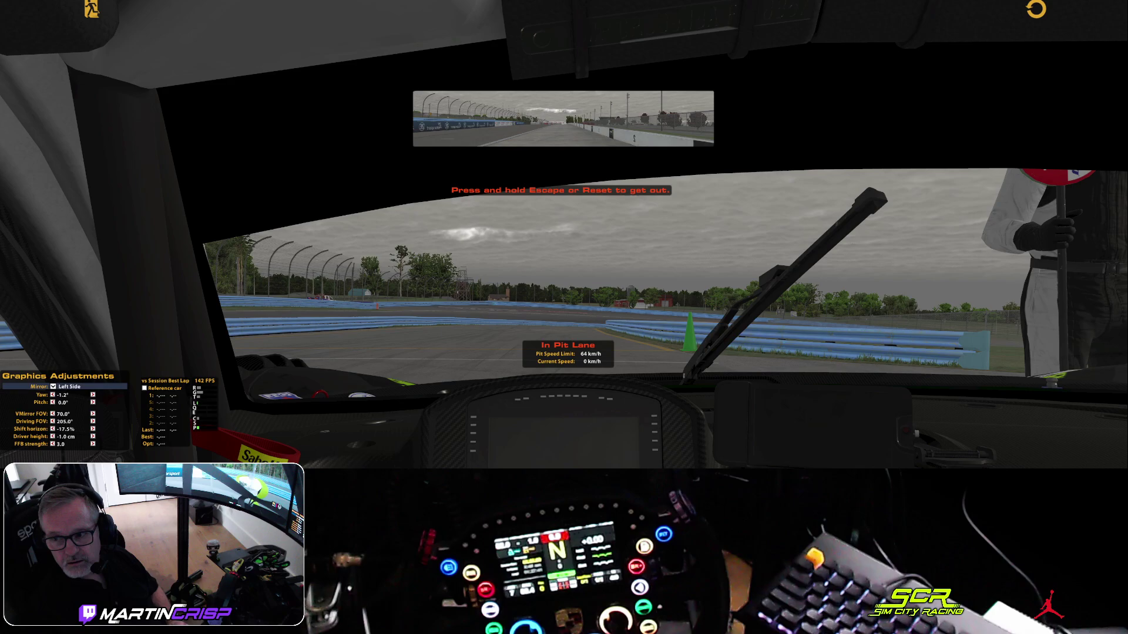
{"action": "key", "text": "alt+Tab"}
{"action": "left_click_drag", "start_coordinate": [999, 91], "coordinate": [541, 100]}
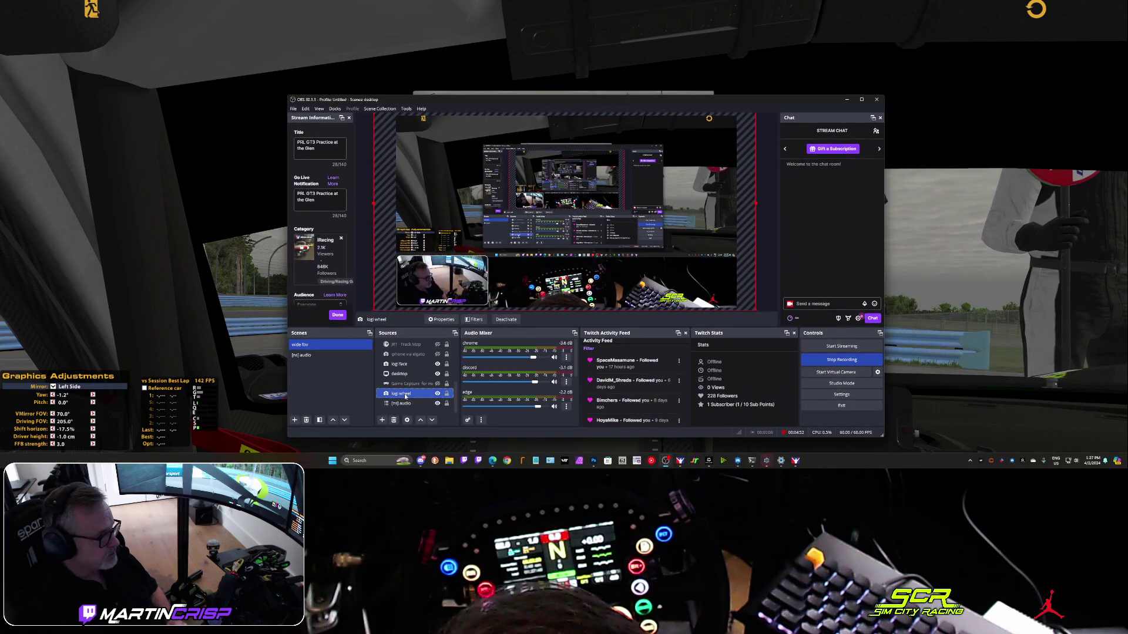
{"action": "left_click_drag", "start_coordinate": [406, 396], "coordinate": [407, 373]}
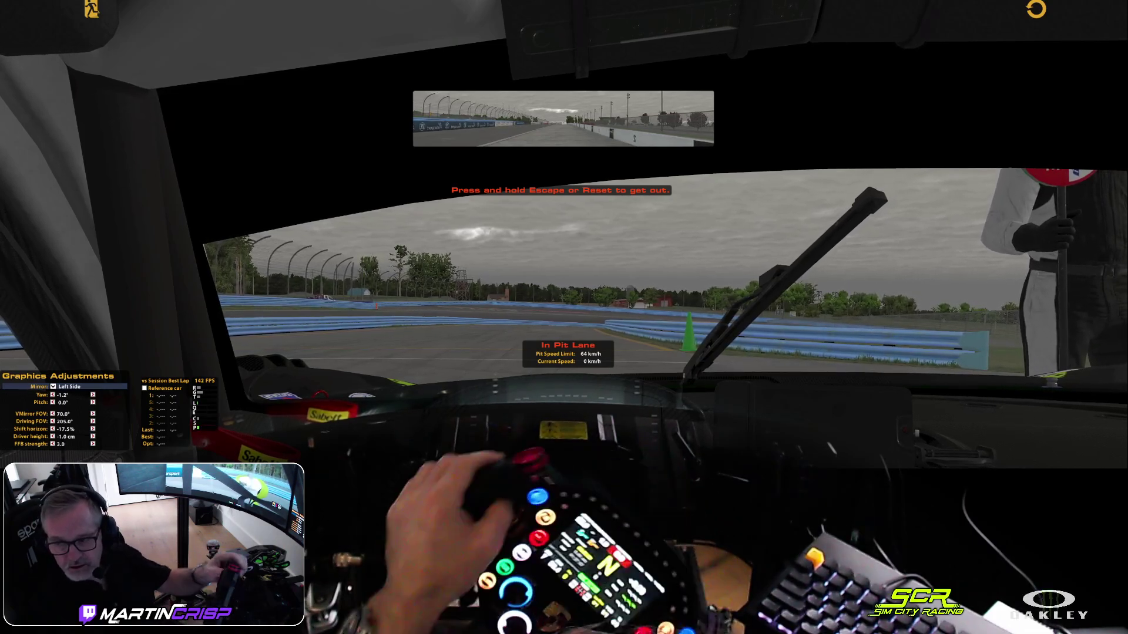
{"action": "key", "text": "alt+Tab"}
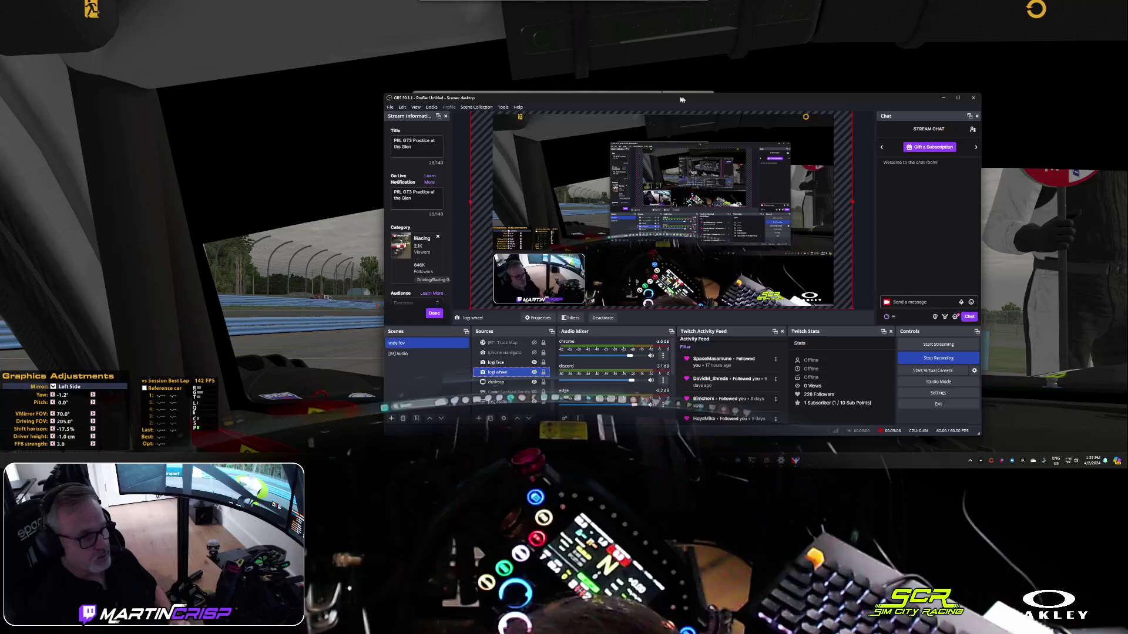
{"action": "left_click_drag", "start_coordinate": [682, 100], "coordinate": [618, 98]}
{"action": "left_click", "coordinate": [428, 380]}
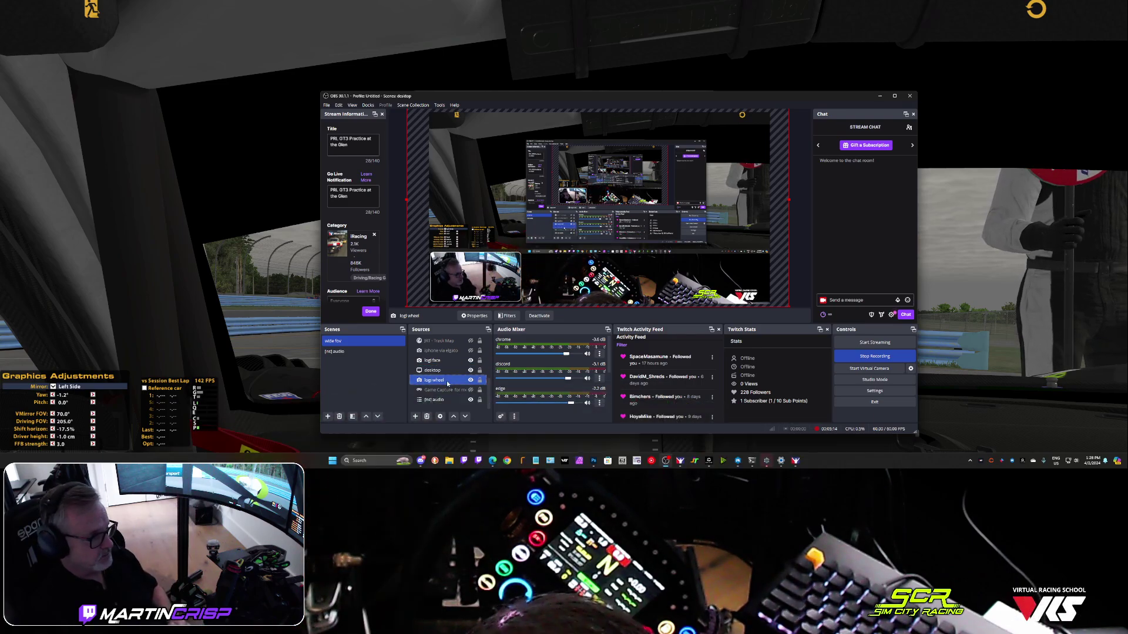
Step: Inspect the desktop source's rectangular Advanced Mask filter, then switch back to iRacing
{"action": "left_click_drag", "start_coordinate": [447, 382], "coordinate": [440, 374]}
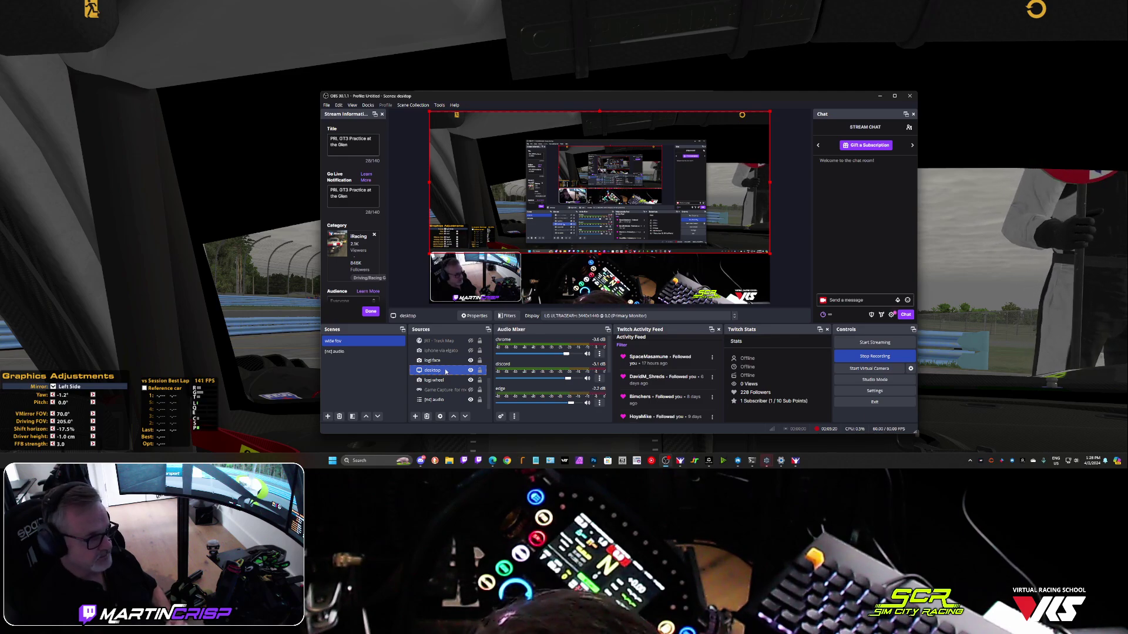
{"action": "left_click", "coordinate": [510, 316]}
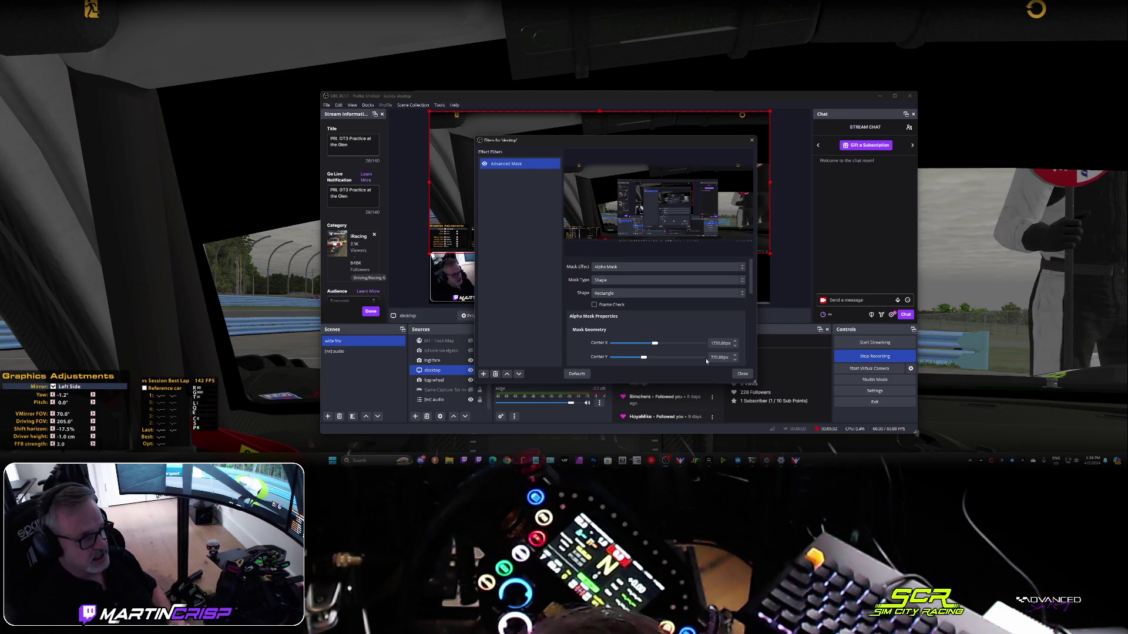
{"action": "left_click", "coordinate": [743, 374]}
{"action": "key", "text": "alt+Tab"}
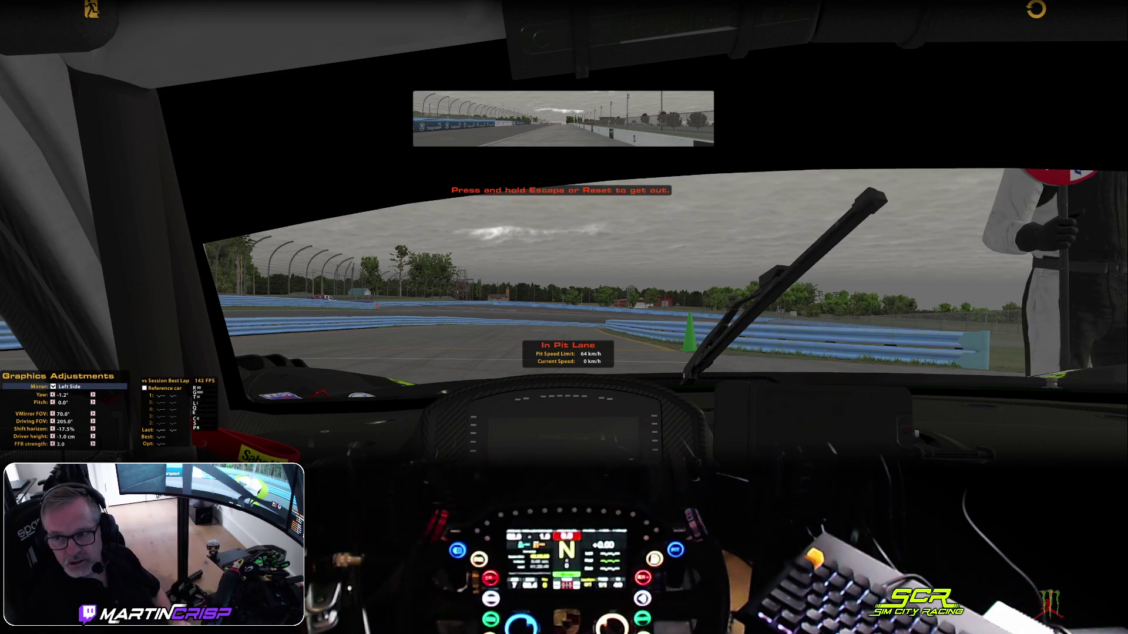
Step: Bring OBS back full screen and select the desktop and logi wheel sources
{"action": "key", "text": "alt+Tab"}
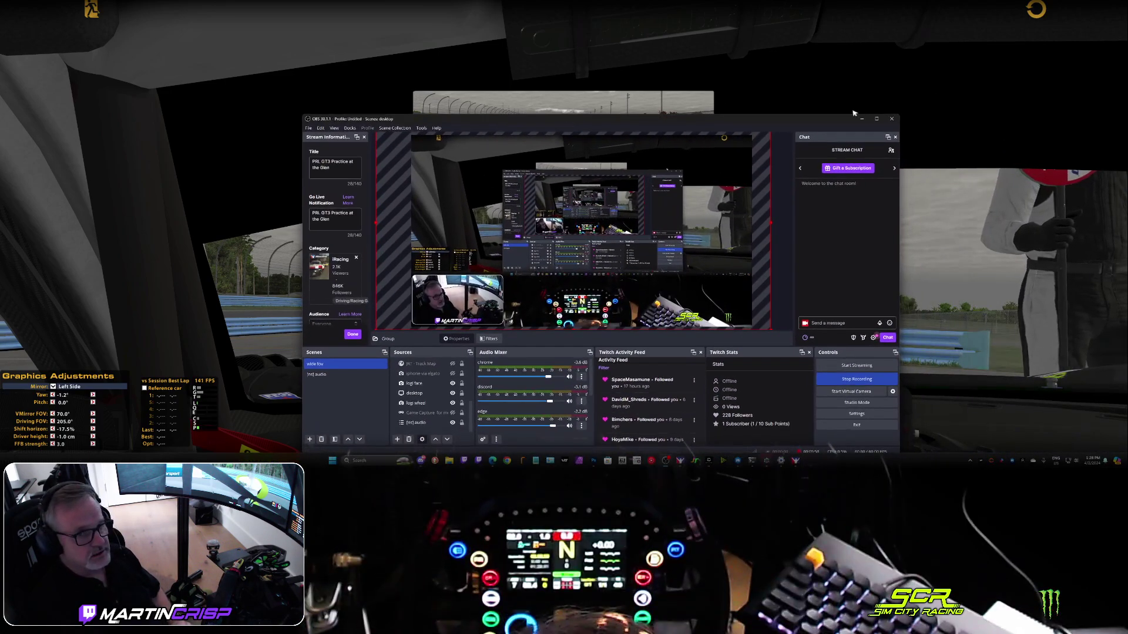
{"action": "left_click", "coordinate": [876, 121]}
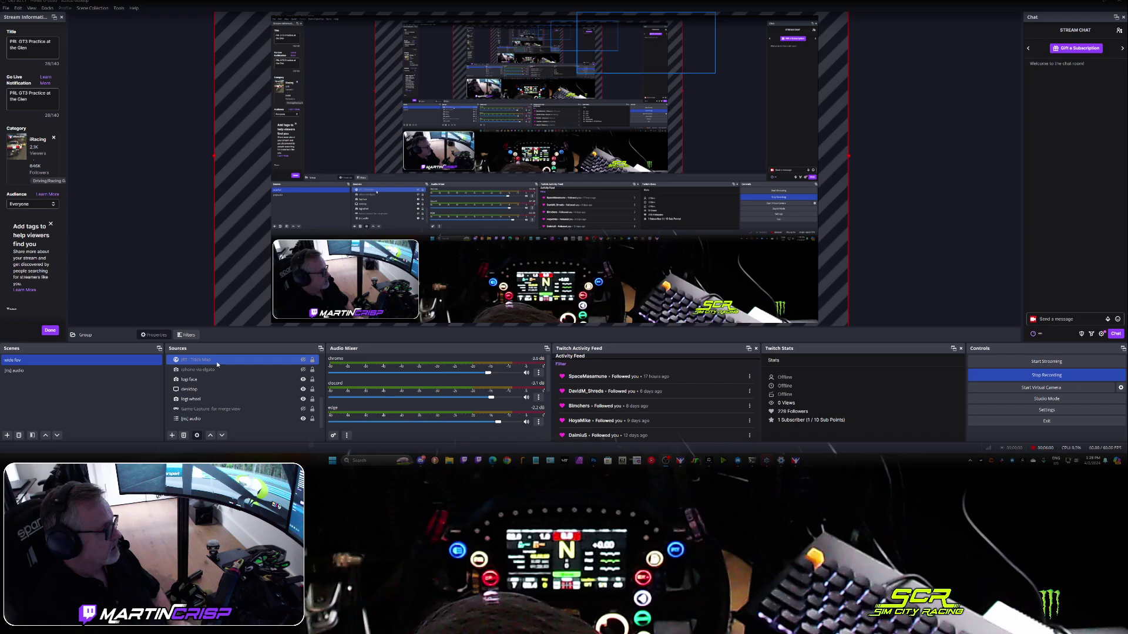
{"action": "left_click", "coordinate": [201, 391]}
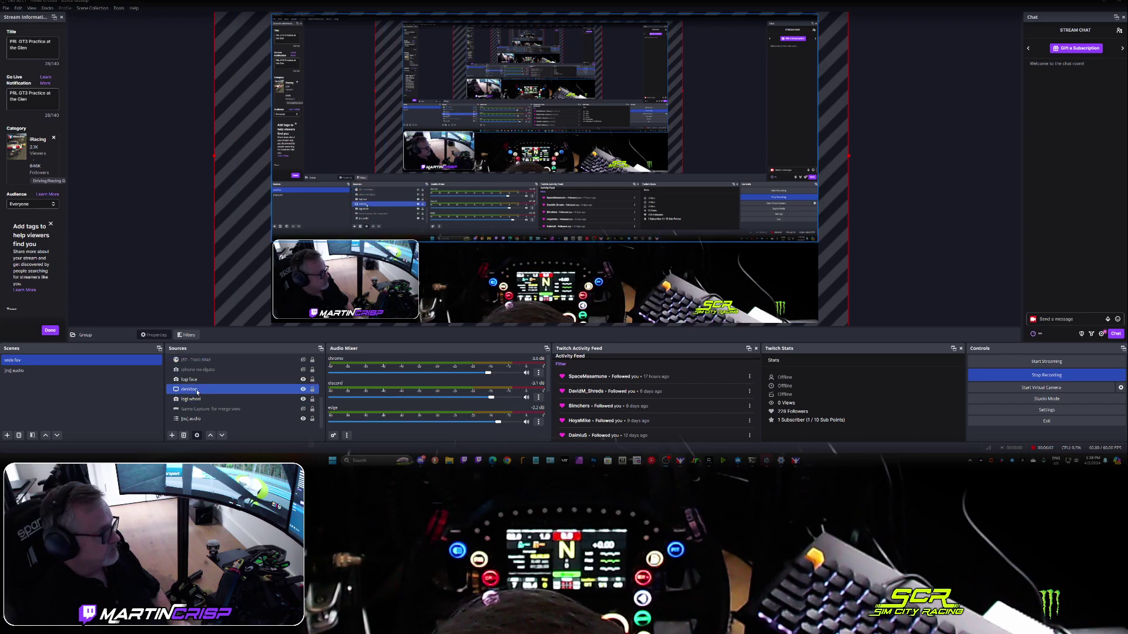
{"action": "left_click", "coordinate": [198, 391]}
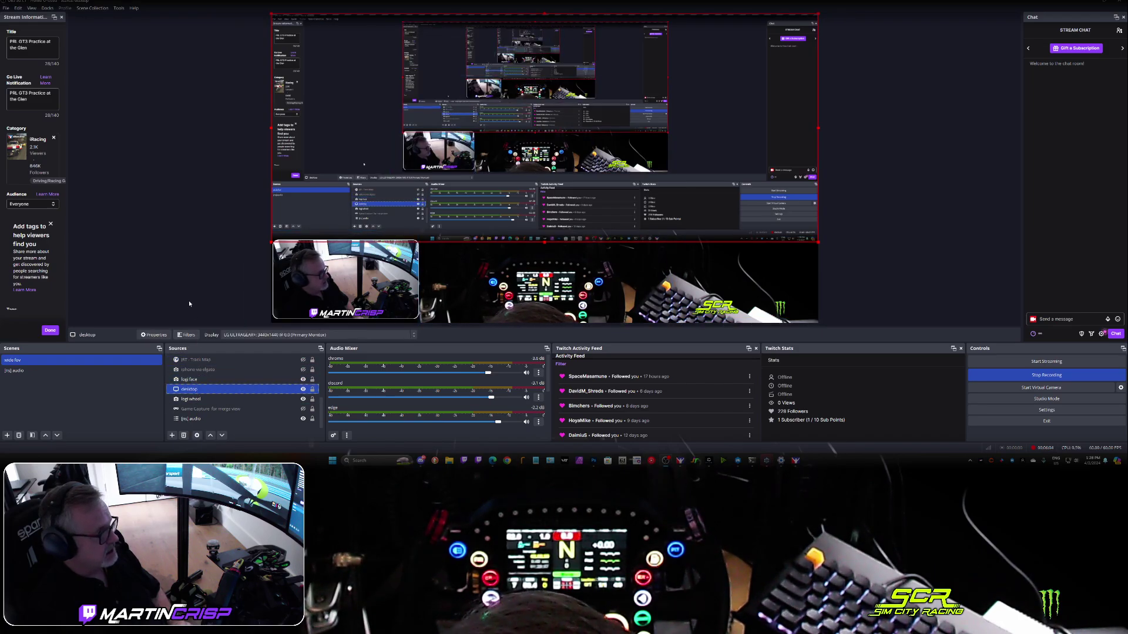
{"action": "left_click", "coordinate": [211, 398], "text": "ctrl"}
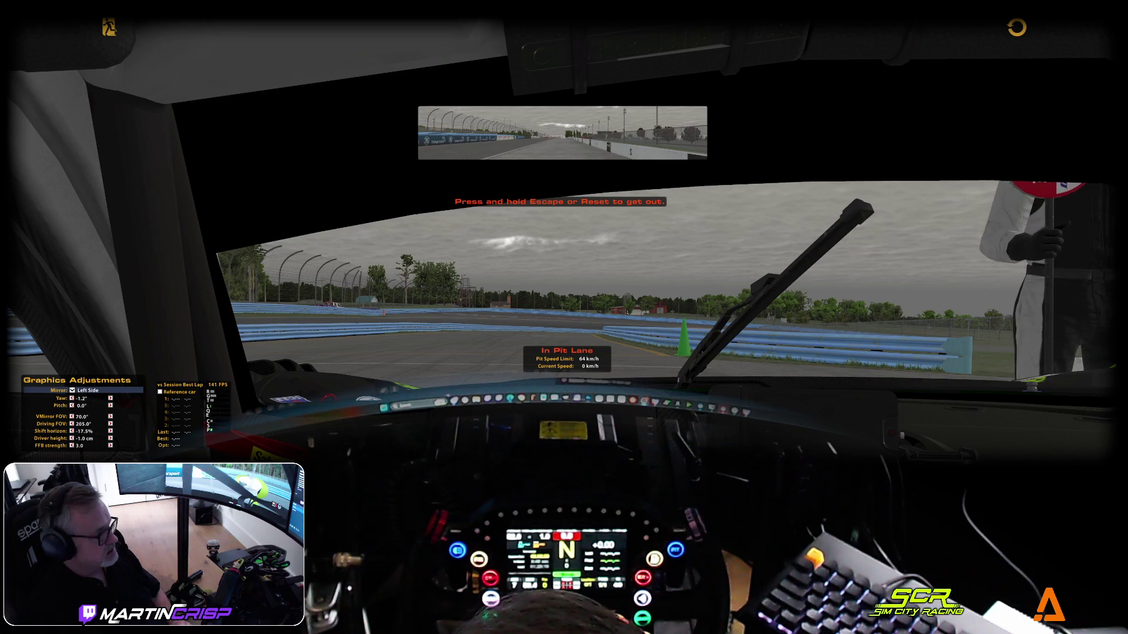
Step: Hide the Game Capture for merge view source and open the desktop source's filters
{"action": "key", "text": "alt+Tab"}
{"action": "left_click", "coordinate": [303, 399]}
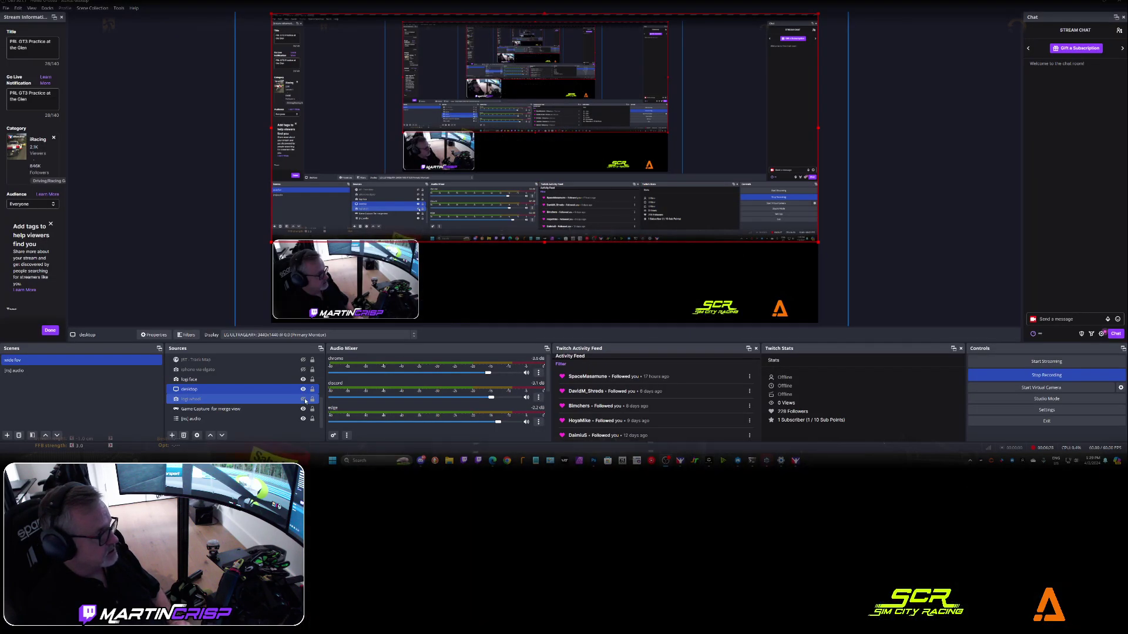
{"action": "left_click", "coordinate": [303, 398]}
{"action": "left_click", "coordinate": [303, 409]}
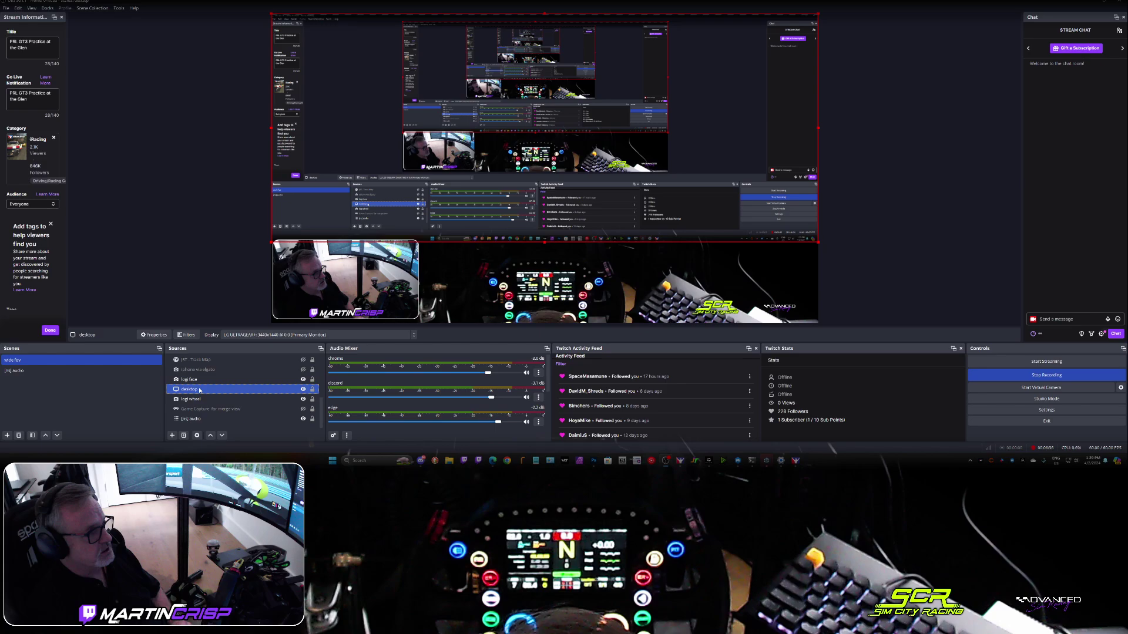
{"action": "left_click", "coordinate": [186, 335]}
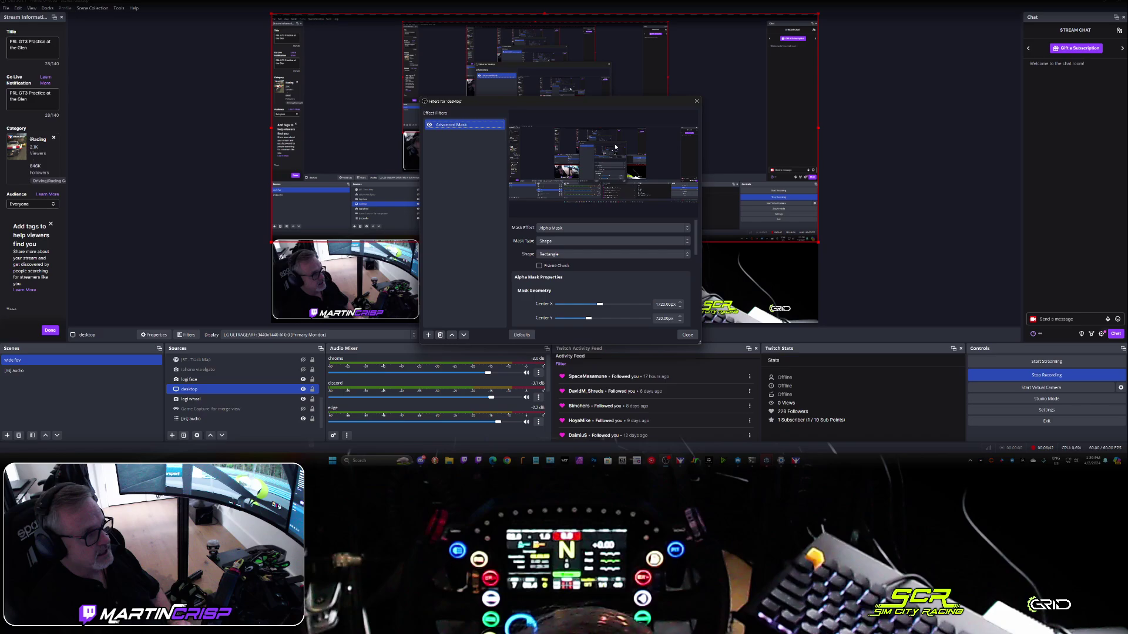
Step: Keep the desktop Advanced Mask type as Shape and recenter the rectangle mask
{"action": "left_click_drag", "start_coordinate": [589, 100], "coordinate": [924, 76]}
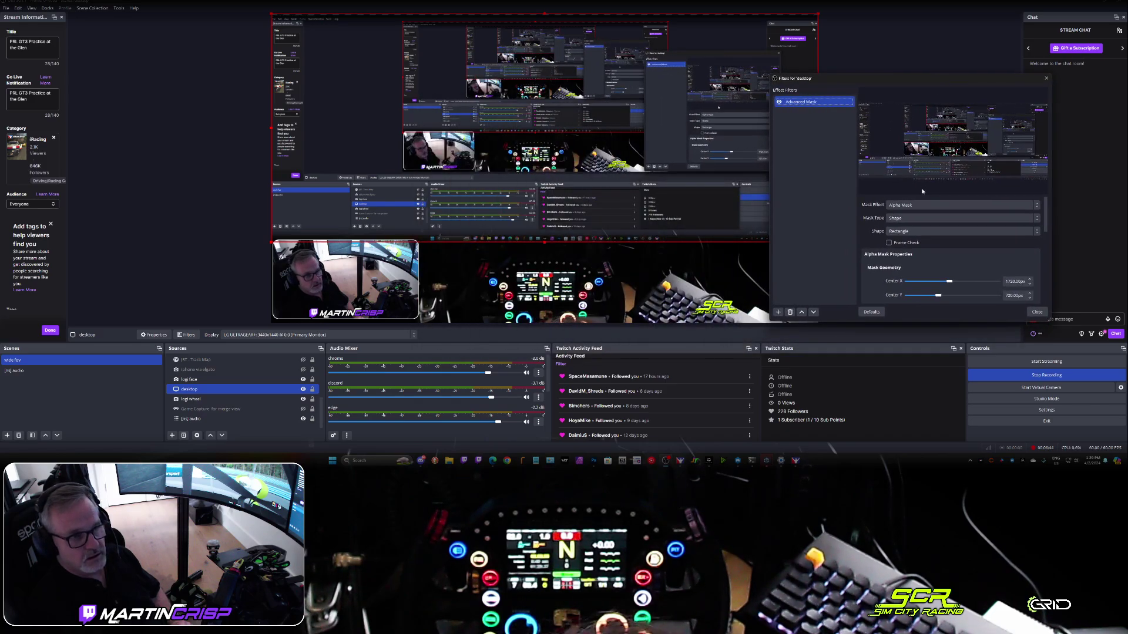
{"action": "left_click", "coordinate": [896, 220]}
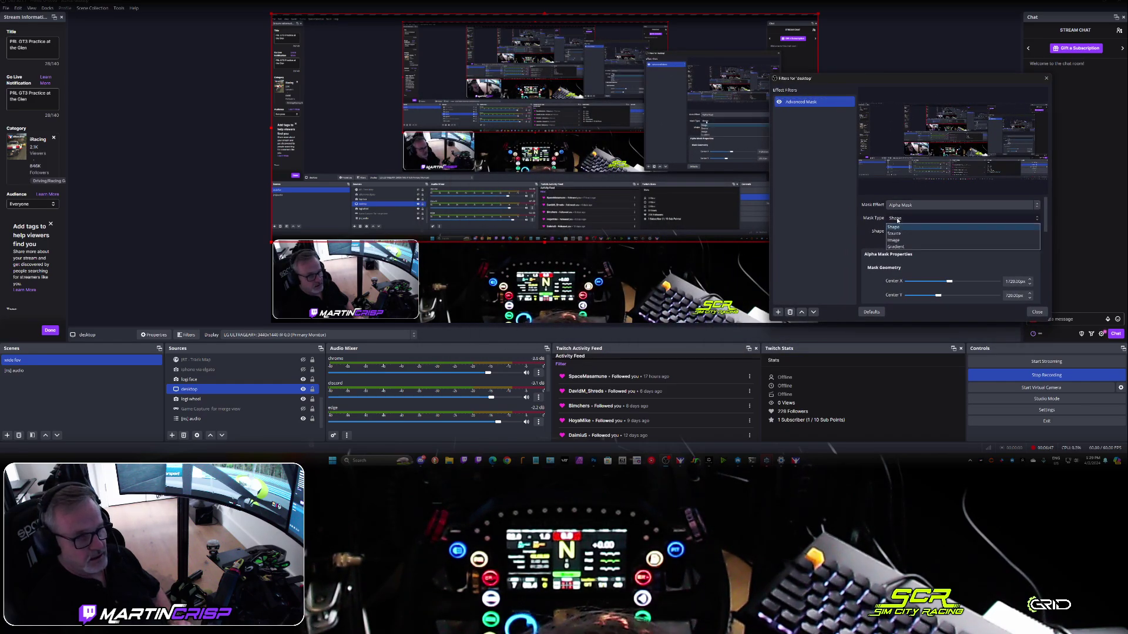
{"action": "left_click", "coordinate": [868, 242]}
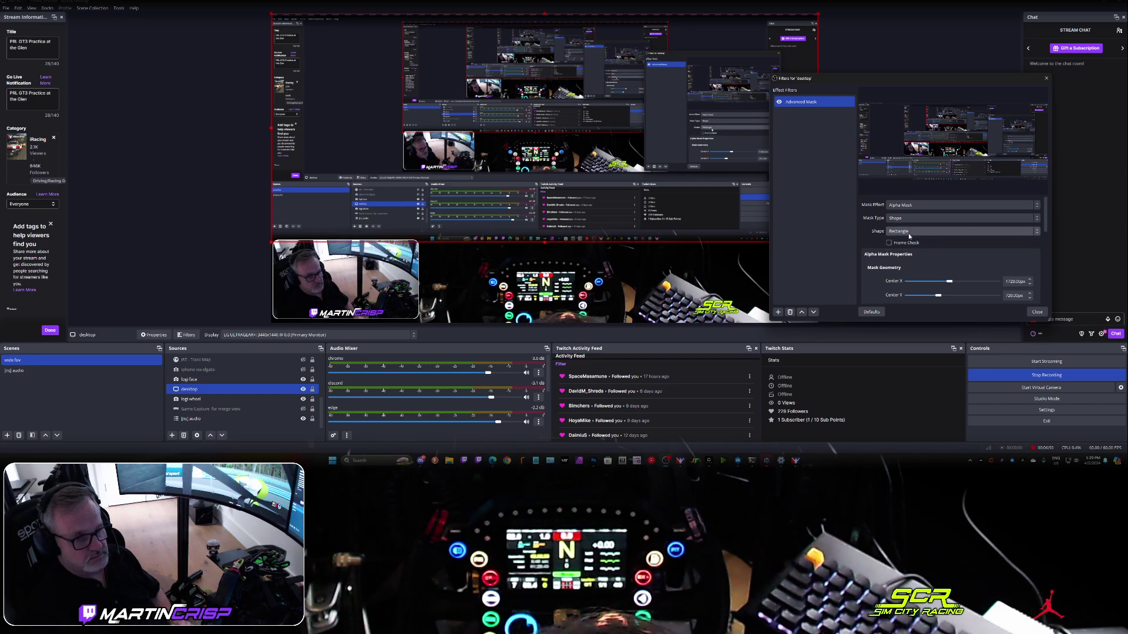
{"action": "scroll", "coordinate": [916, 241], "scroll_direction": "down", "scroll_amount": 2}
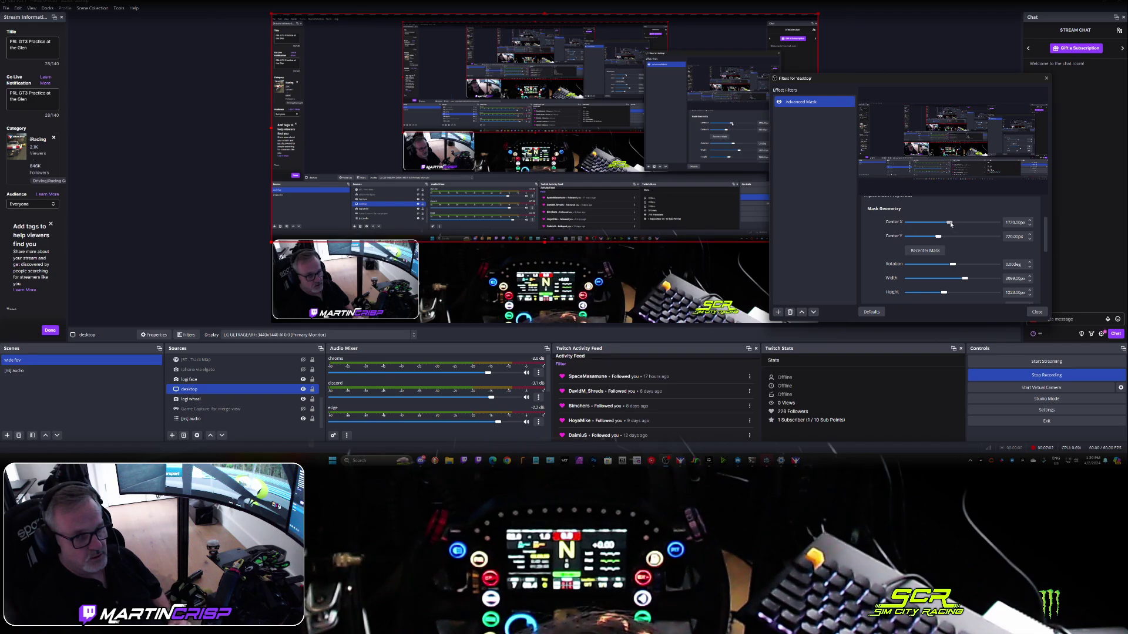
{"action": "mouse_move", "coordinate": [950, 223]}
{"action": "left_mouse_down"}
{"action": "mouse_move", "coordinate": [901, 223]}
{"action": "mouse_move", "coordinate": [970, 223]}
{"action": "mouse_move", "coordinate": [957, 224]}
{"action": "left_mouse_up"}
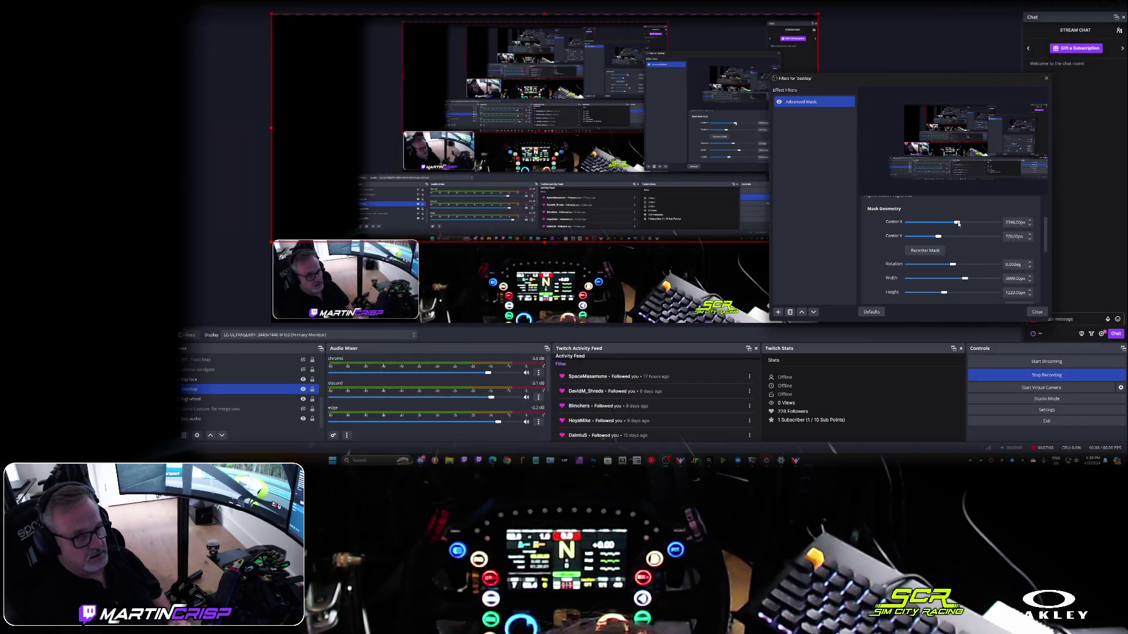
{"action": "left_click", "coordinate": [926, 251]}
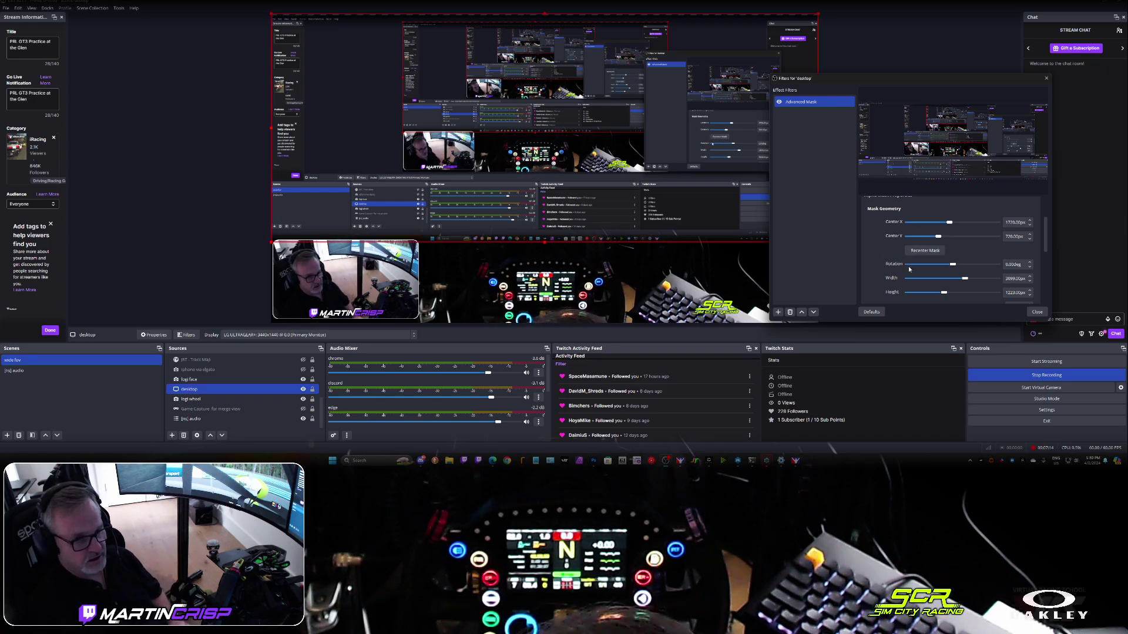
Step: Narrow the mask width to about 2952 px and raise its height to about 1611 px
{"action": "scroll", "coordinate": [911, 278], "scroll_direction": "down", "scroll_amount": 1}
{"action": "scroll", "coordinate": [912, 276], "scroll_direction": "down", "scroll_amount": 1}
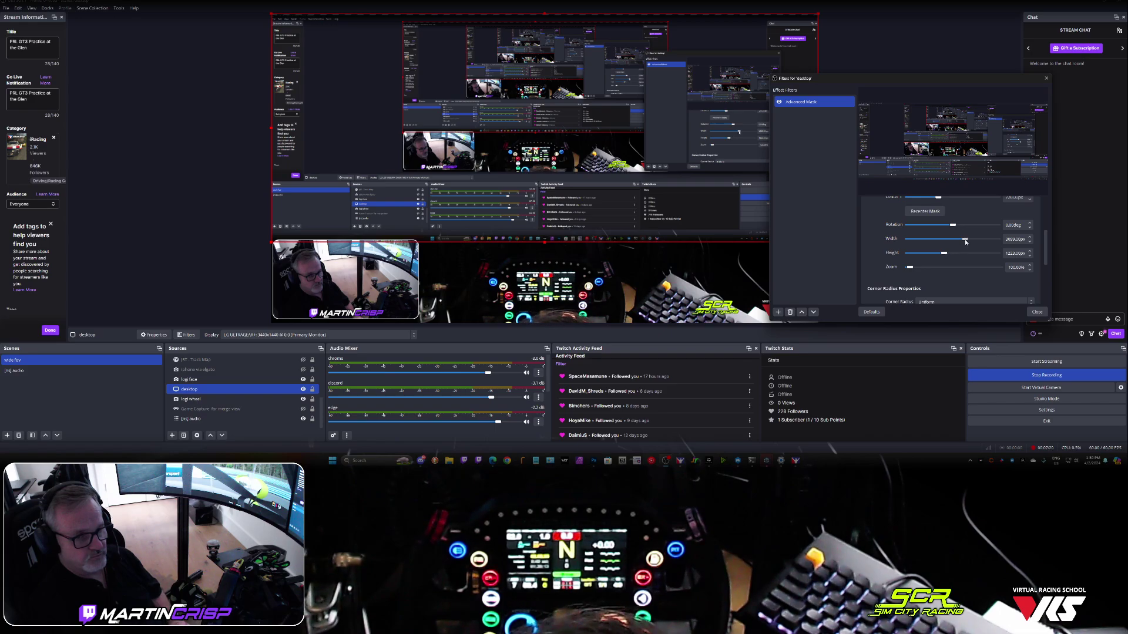
{"action": "left_click_drag", "start_coordinate": [965, 241], "coordinate": [963, 241]}
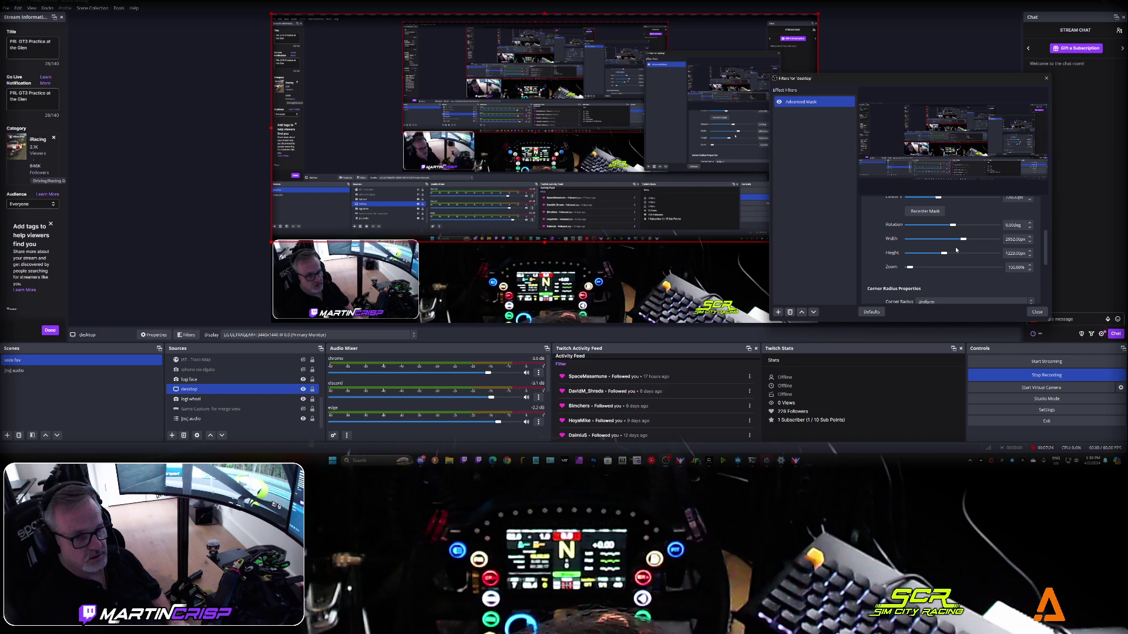
{"action": "left_click_drag", "start_coordinate": [944, 254], "coordinate": [939, 253]}
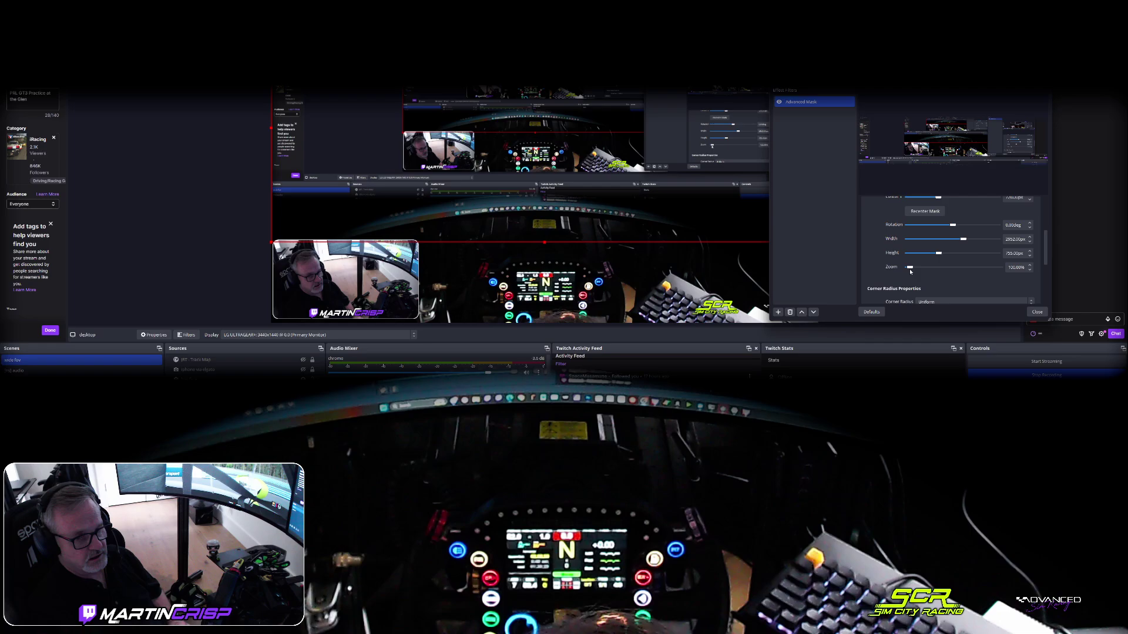
{"action": "left_click_drag", "start_coordinate": [938, 255], "coordinate": [943, 254]}
Step: Switch the desktop mask's feathering to Inner with a 63px amount
{"action": "scroll", "coordinate": [934, 272], "scroll_direction": "down", "scroll_amount": 3}
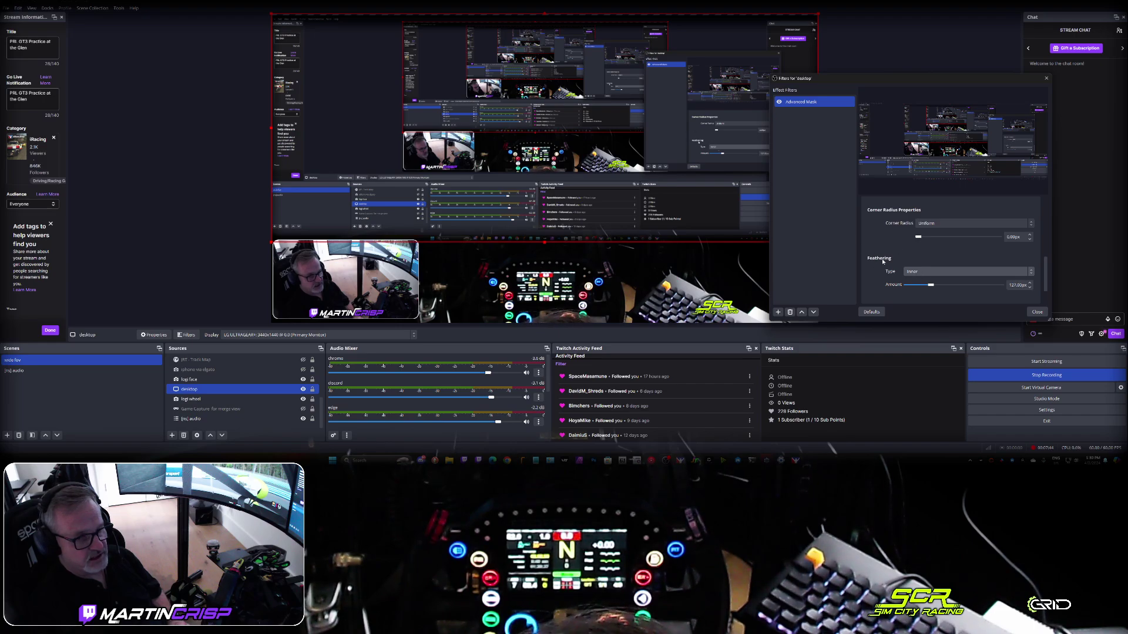
{"action": "left_click", "coordinate": [920, 274]}
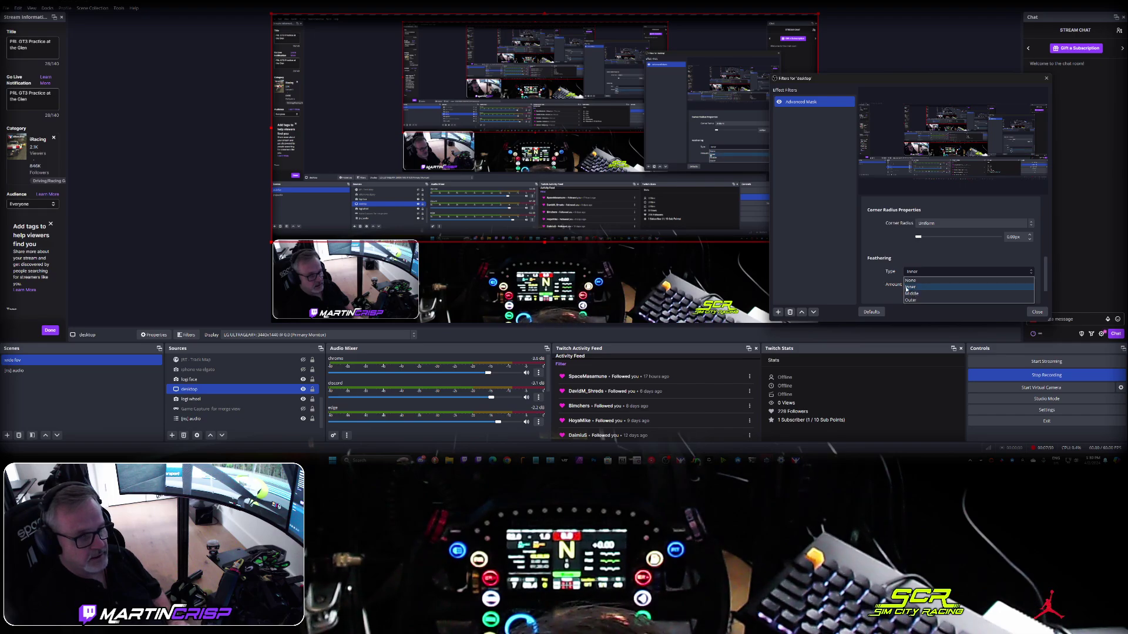
{"action": "left_click", "coordinate": [908, 286]}
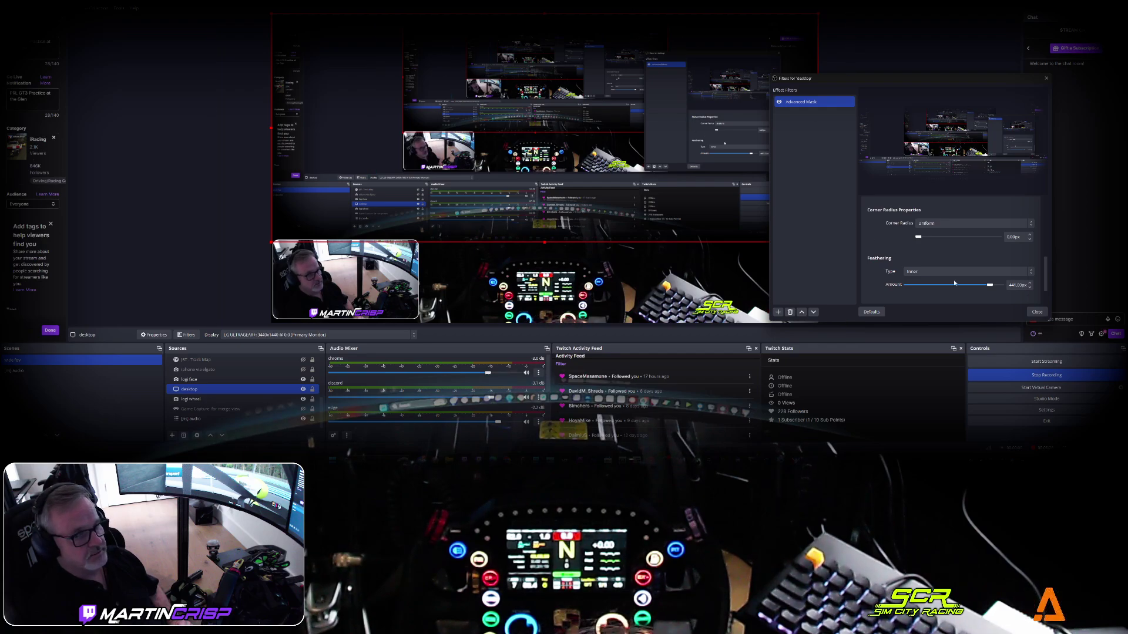
{"action": "left_click_drag", "start_coordinate": [990, 286], "coordinate": [923, 288]}
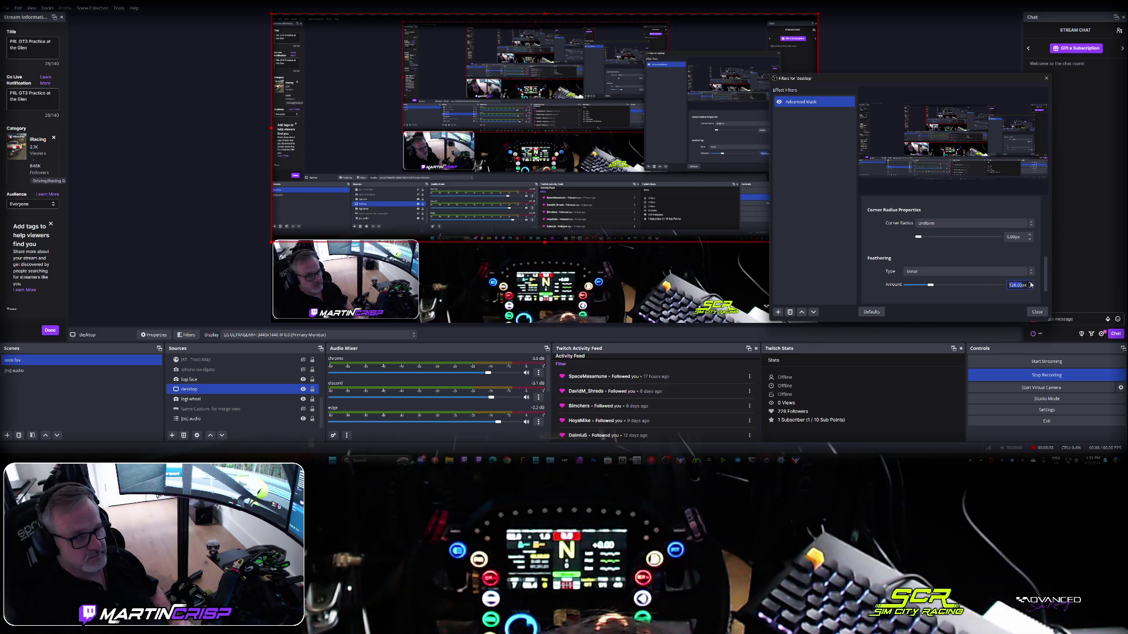
Step: Widen the desktop mask to about 3040px, then close its filters and restore OBS down
{"action": "scroll", "coordinate": [890, 242], "scroll_direction": "up", "scroll_amount": 5}
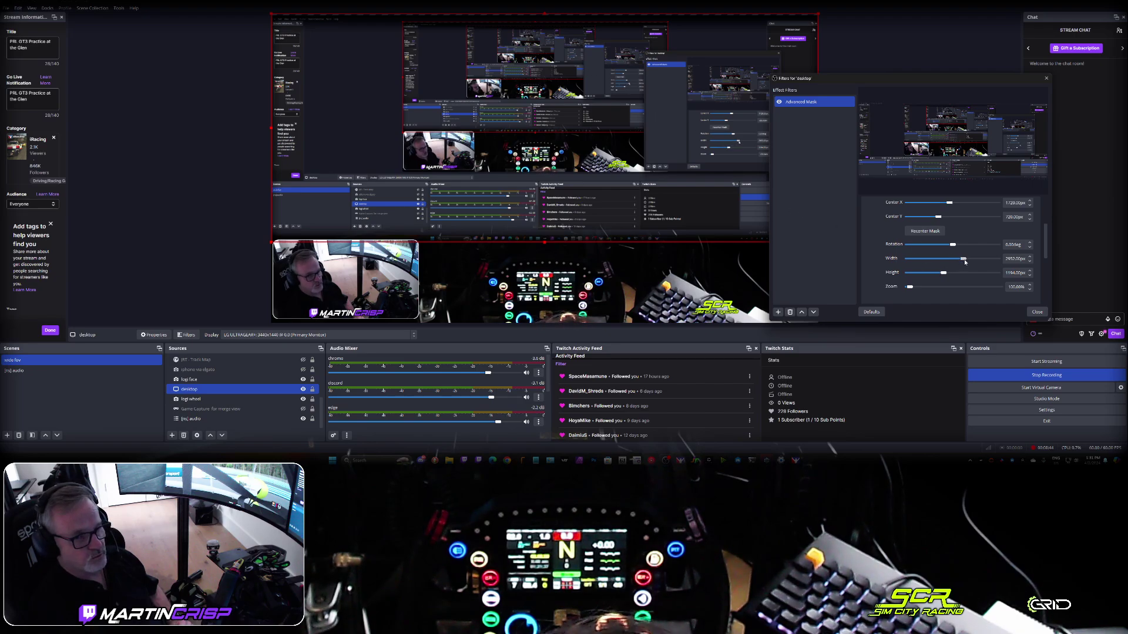
{"action": "left_click_drag", "start_coordinate": [965, 262], "coordinate": [965, 262]}
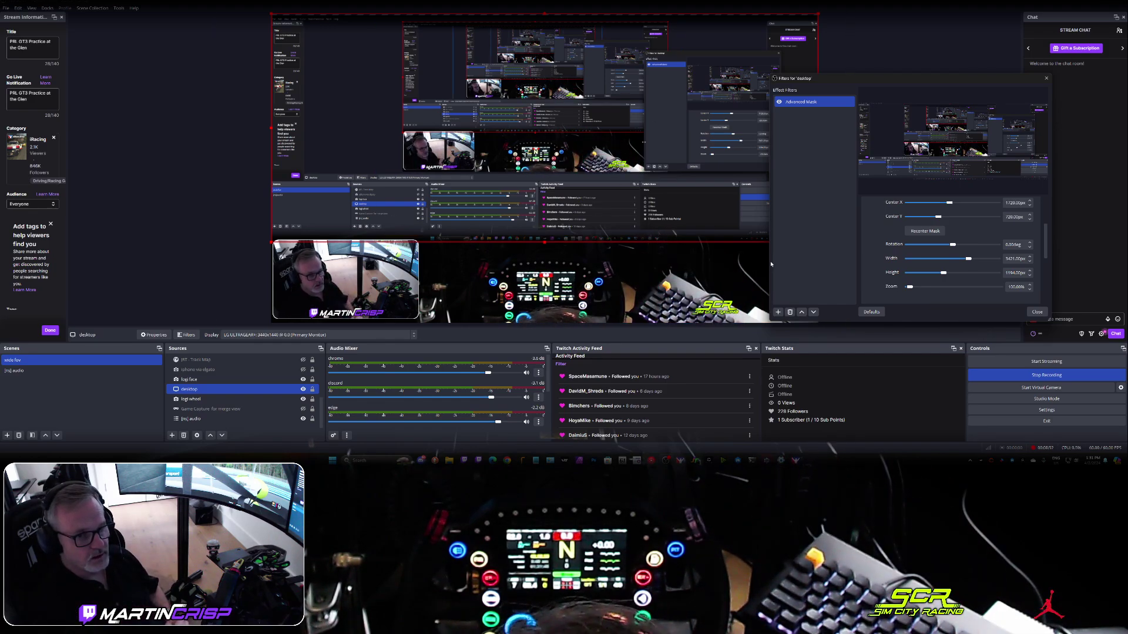
{"action": "left_click", "coordinate": [1035, 312]}
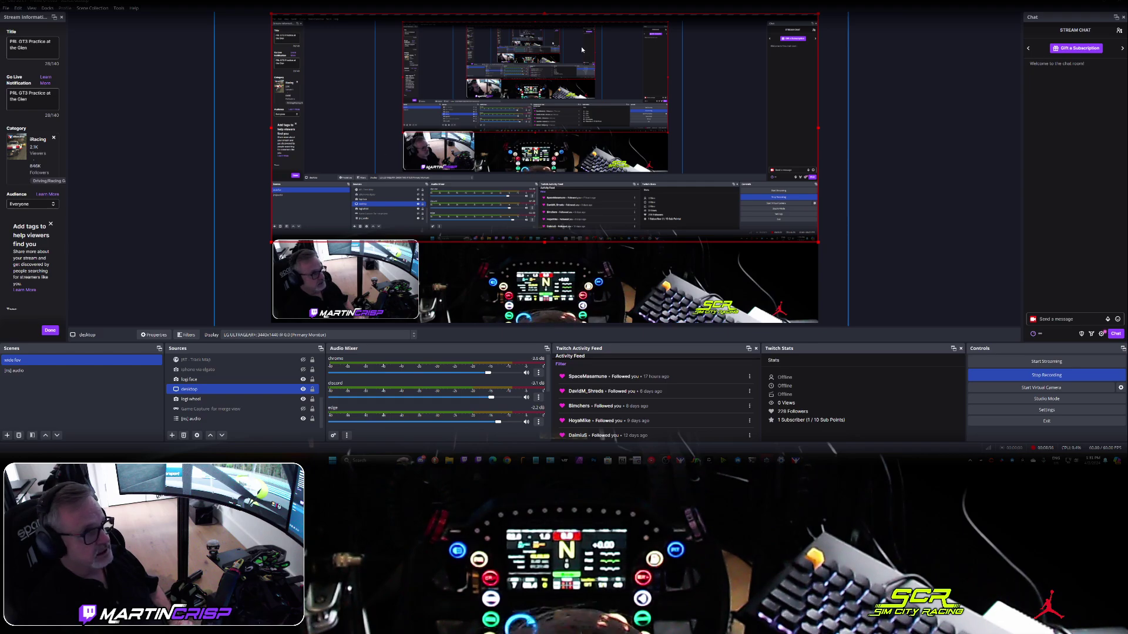
{"action": "left_click", "coordinate": [1106, 3]}
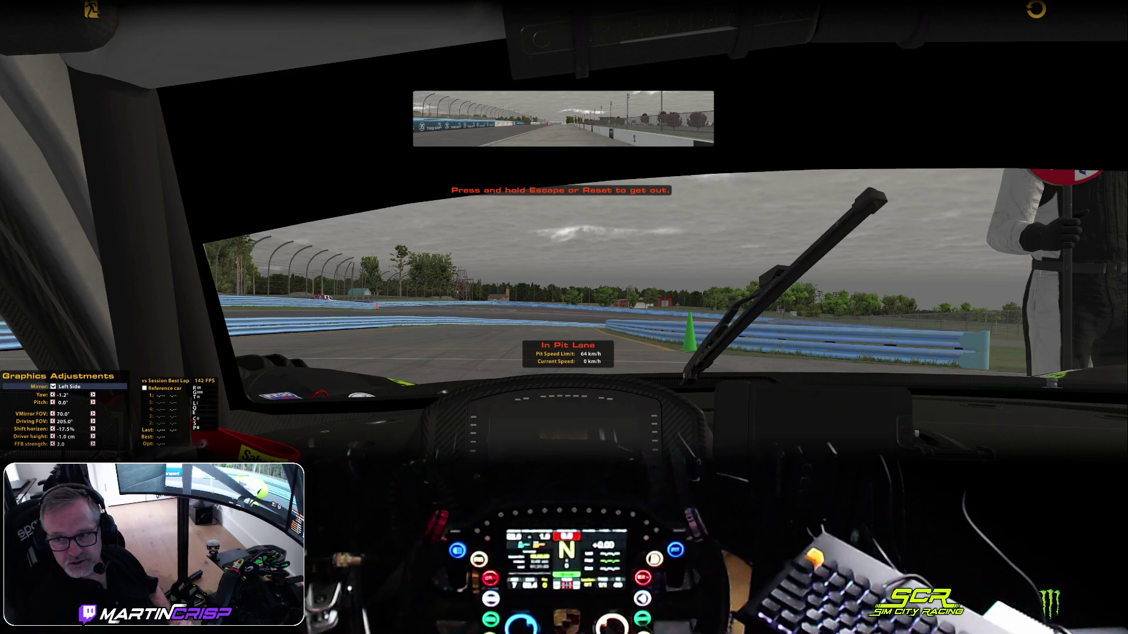
Step: Maximise OBS again over iRacing and move 'logi wheel' above 'desktop' in Sources
{"action": "left_click_drag", "start_coordinate": [1125, 67], "coordinate": [816, 67]}
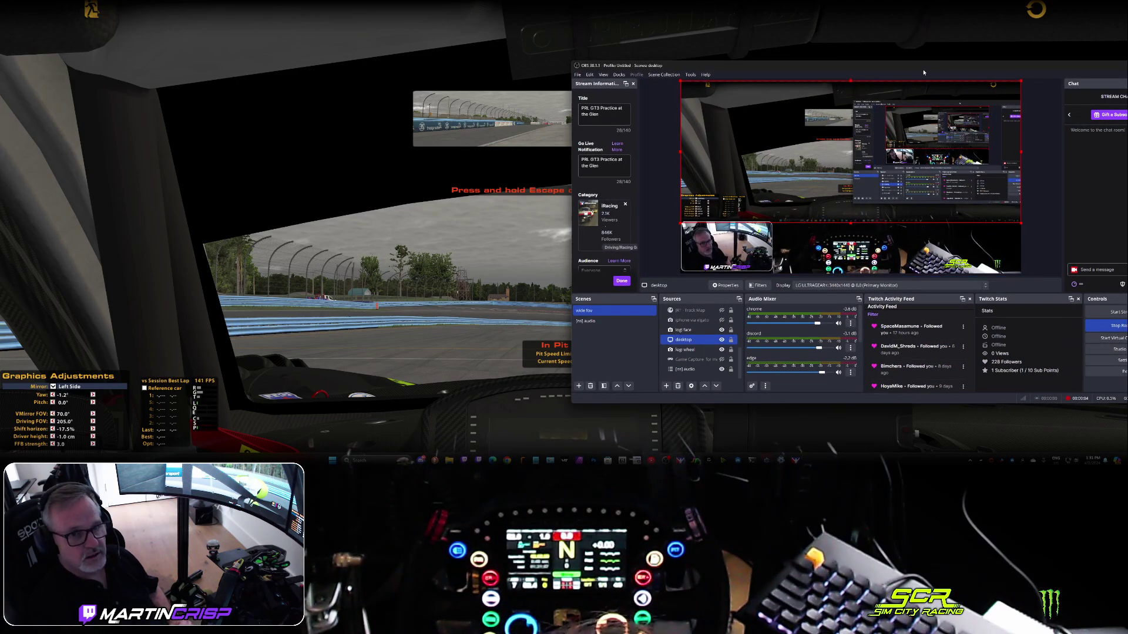
{"action": "left_click_drag", "start_coordinate": [840, 65], "coordinate": [1127, 176]}
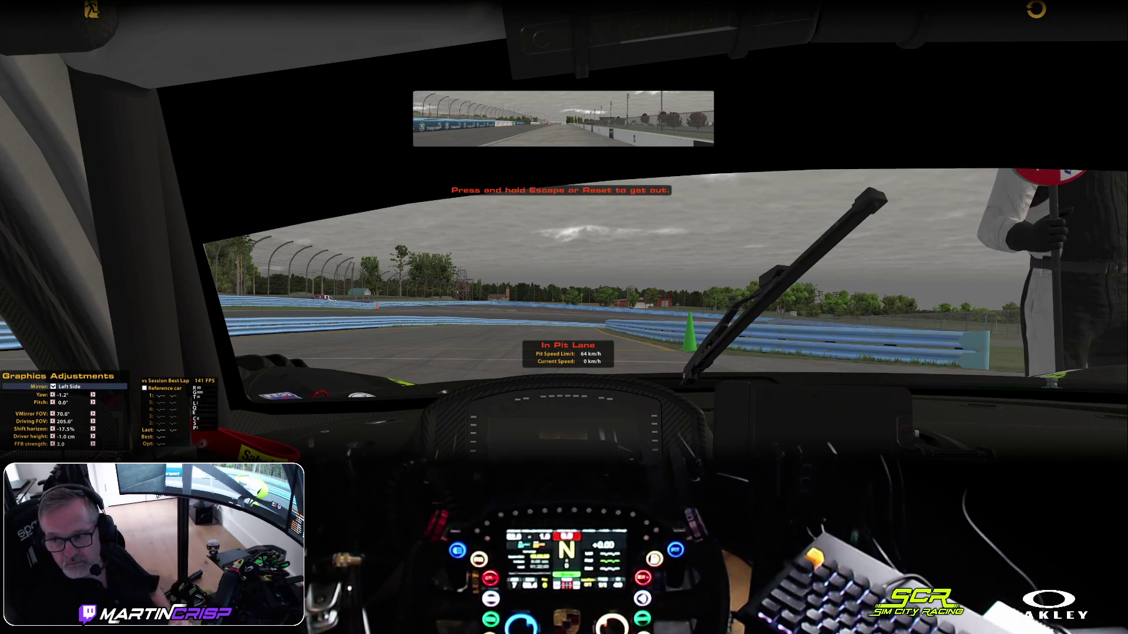
{"action": "left_click_drag", "start_coordinate": [1127, 177], "coordinate": [638, 121]}
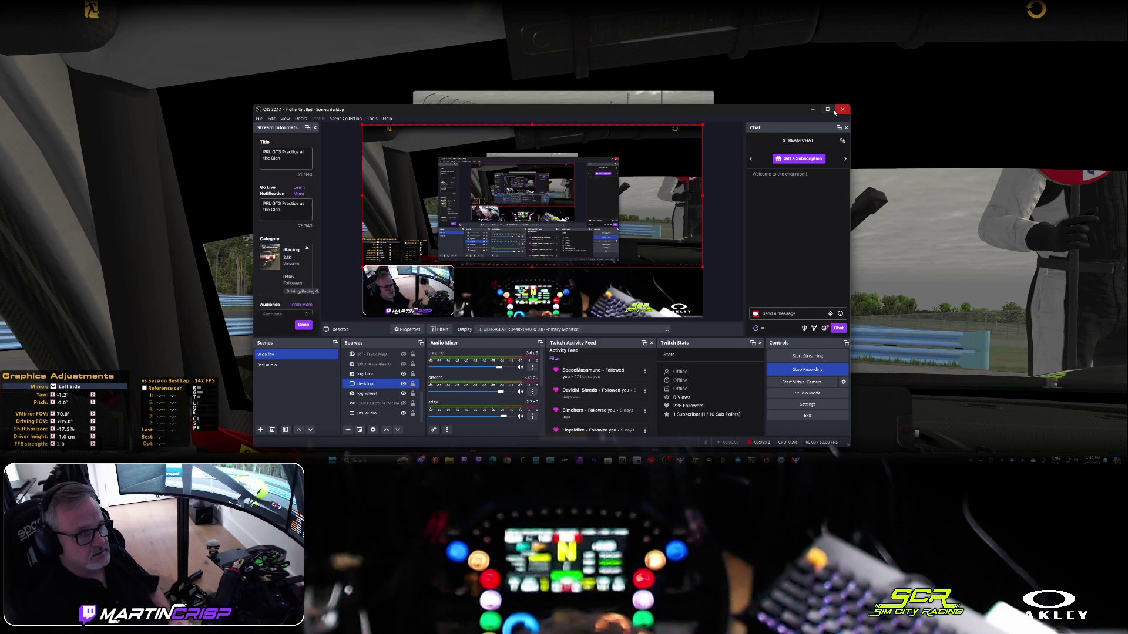
{"action": "double_click", "coordinate": [639, 112]}
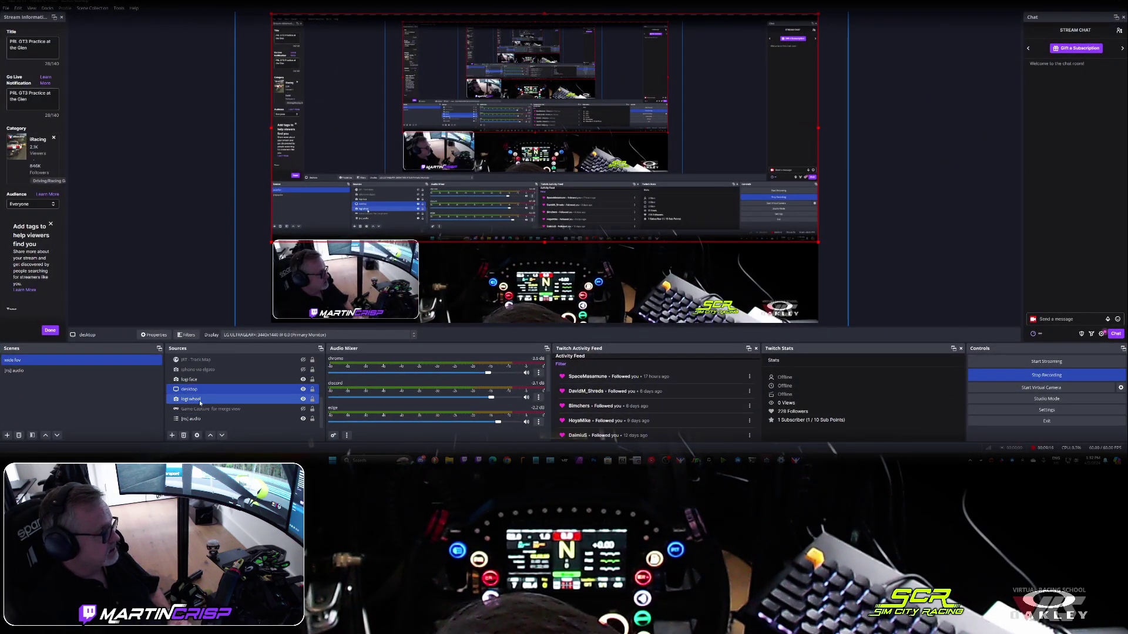
{"action": "left_click_drag", "start_coordinate": [303, 398], "coordinate": [197, 390]}
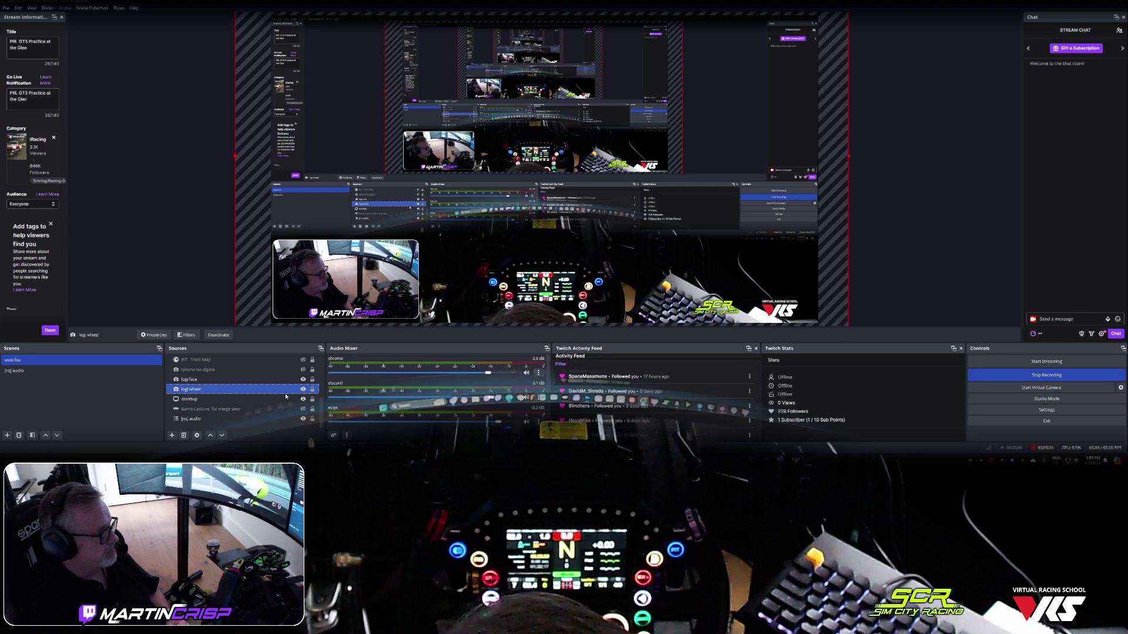
Step: Briefly check the desktop source's filters and close them again
{"action": "left_click", "coordinate": [217, 400]}
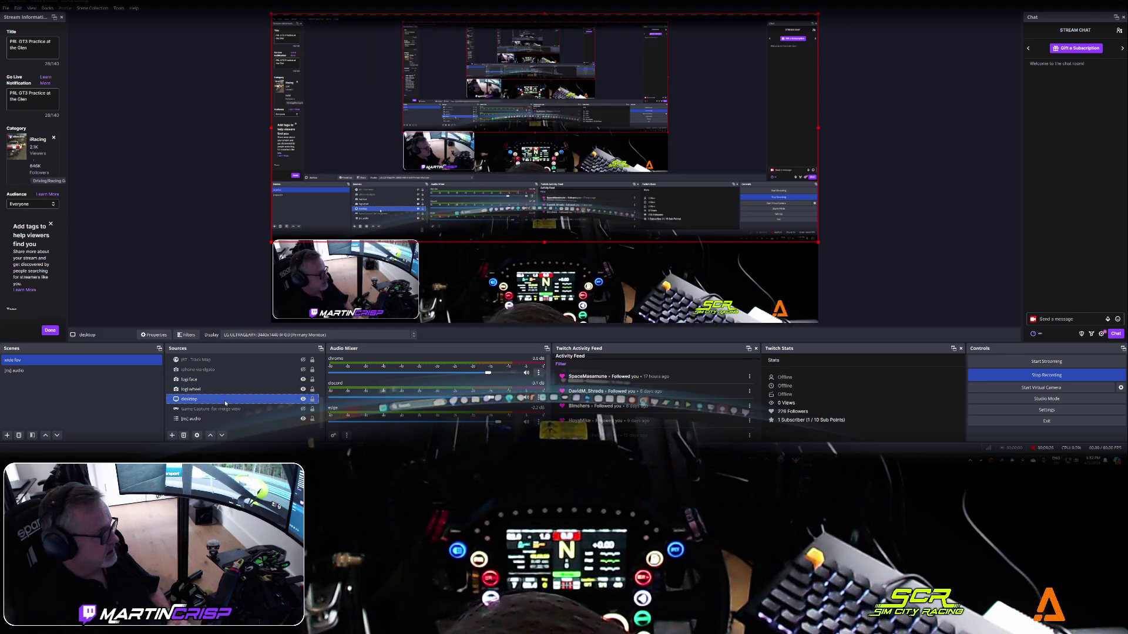
{"action": "left_click", "coordinate": [186, 335]}
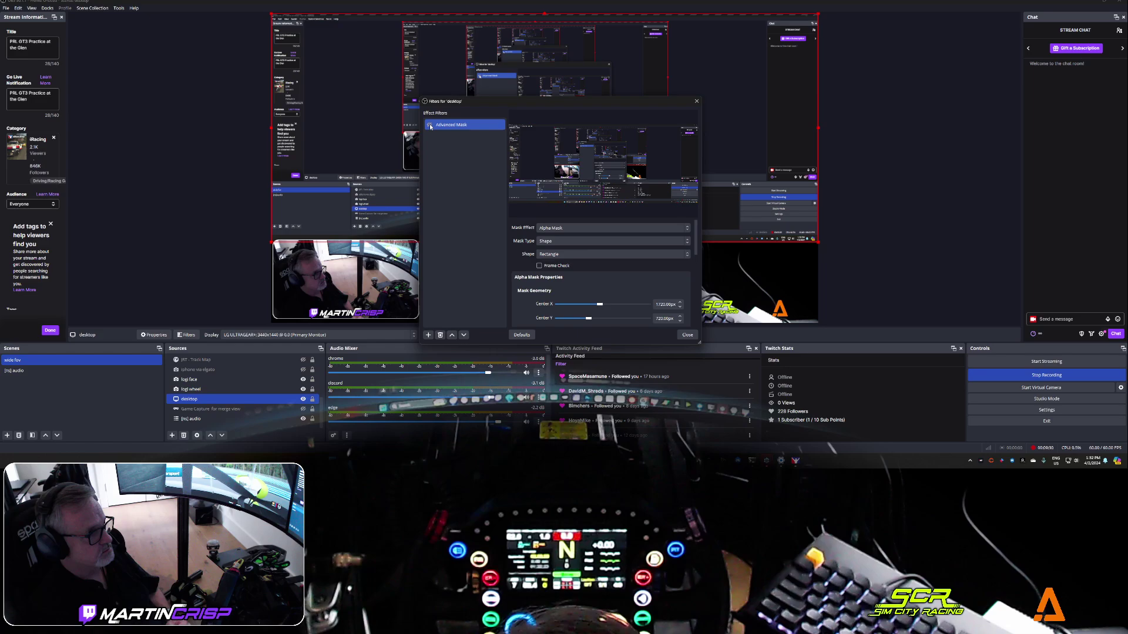
{"action": "left_click", "coordinate": [687, 335]}
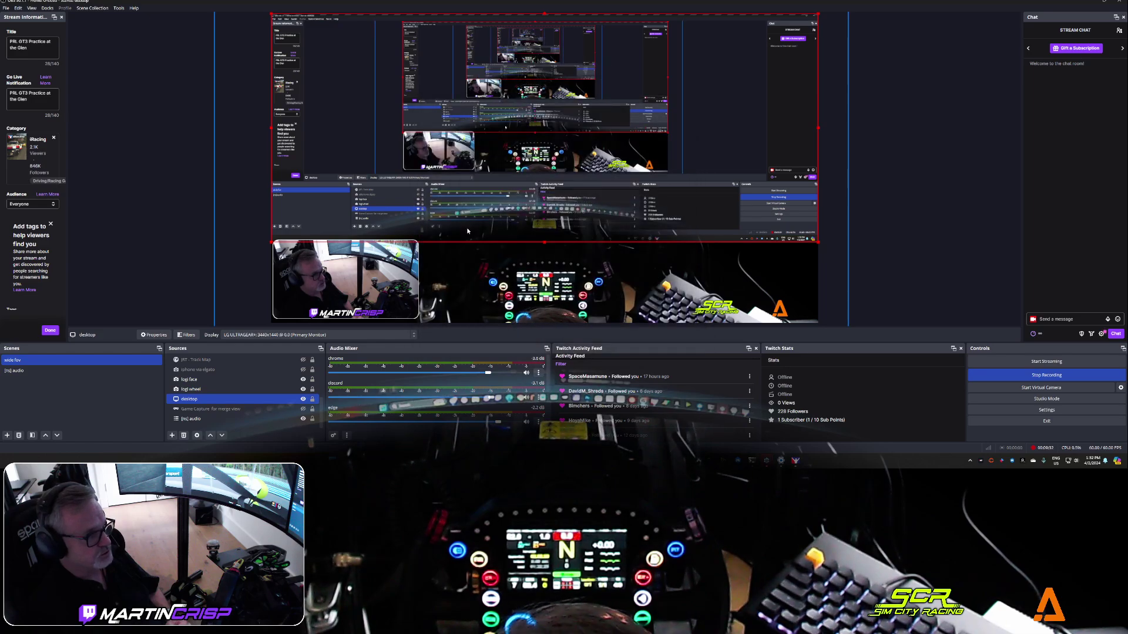
Step: Show the logi wheel's Advanced Mask settings, keeping Shape as Regular Polygon, with geometry visible
{"action": "left_click", "coordinate": [208, 390], "text": "ctrl"}
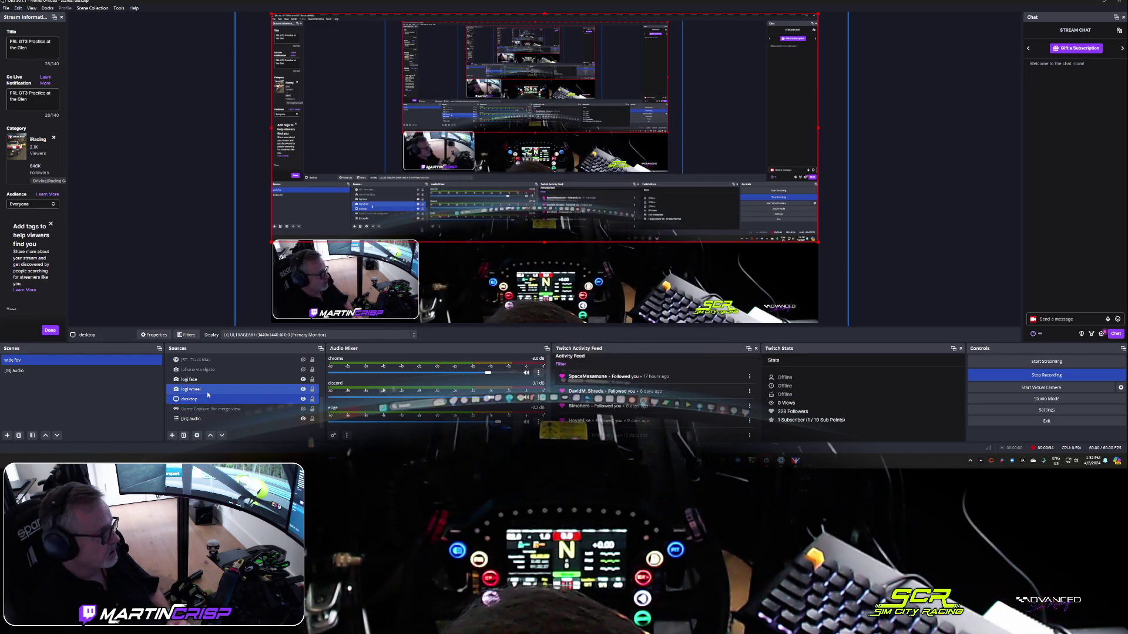
{"action": "left_click", "coordinate": [207, 393]}
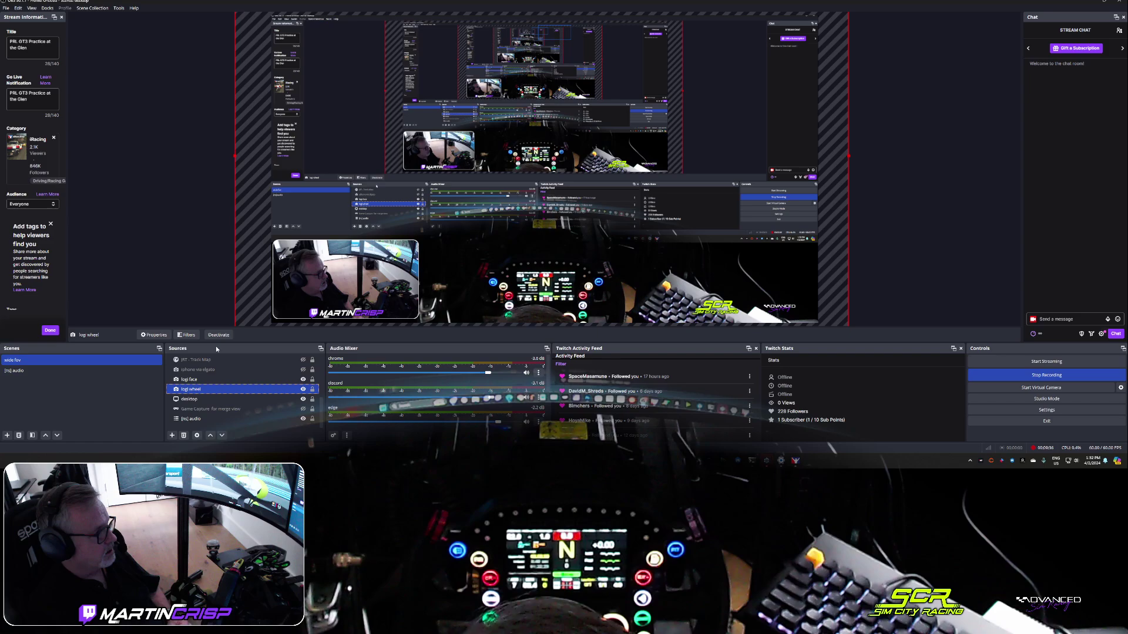
{"action": "left_click", "coordinate": [187, 335]}
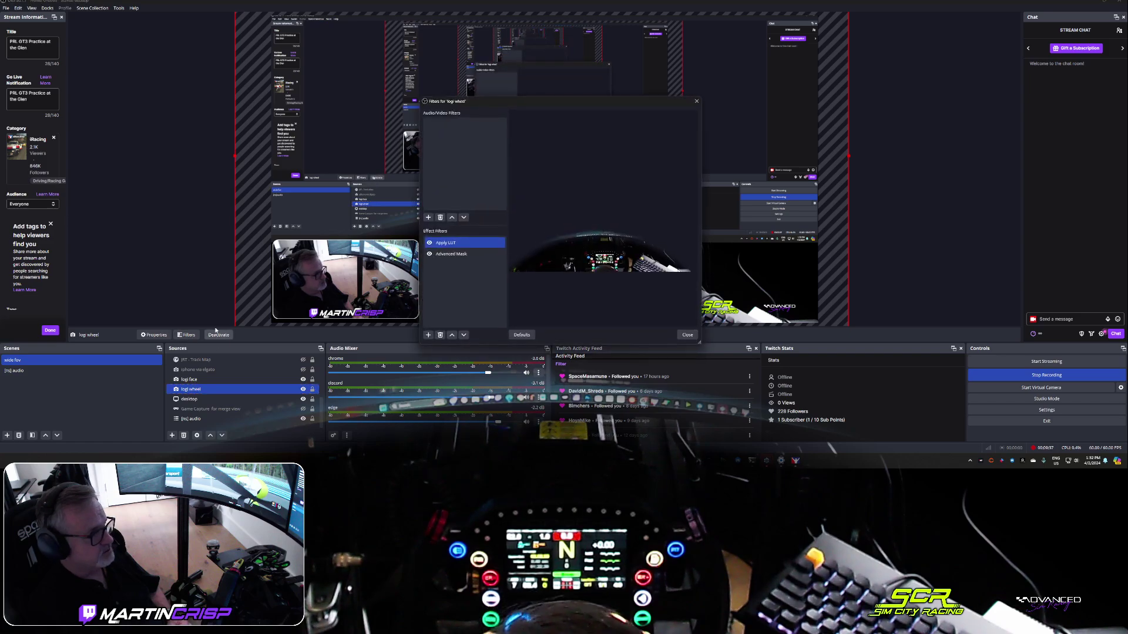
{"action": "left_click", "coordinate": [453, 255]}
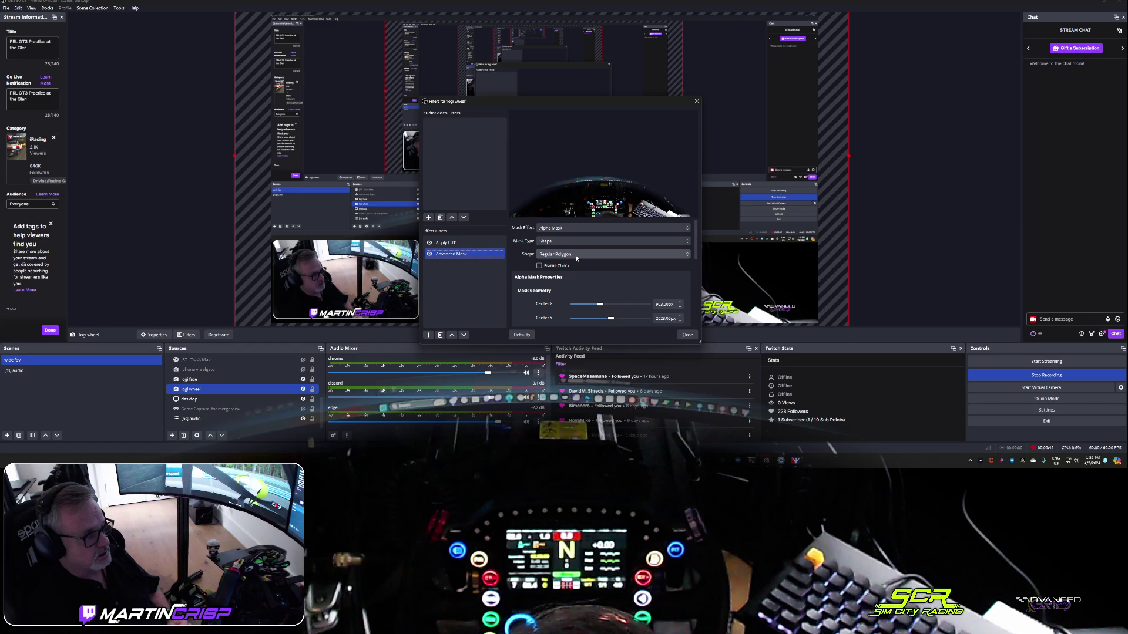
{"action": "left_click_drag", "start_coordinate": [604, 101], "coordinate": [978, 86]}
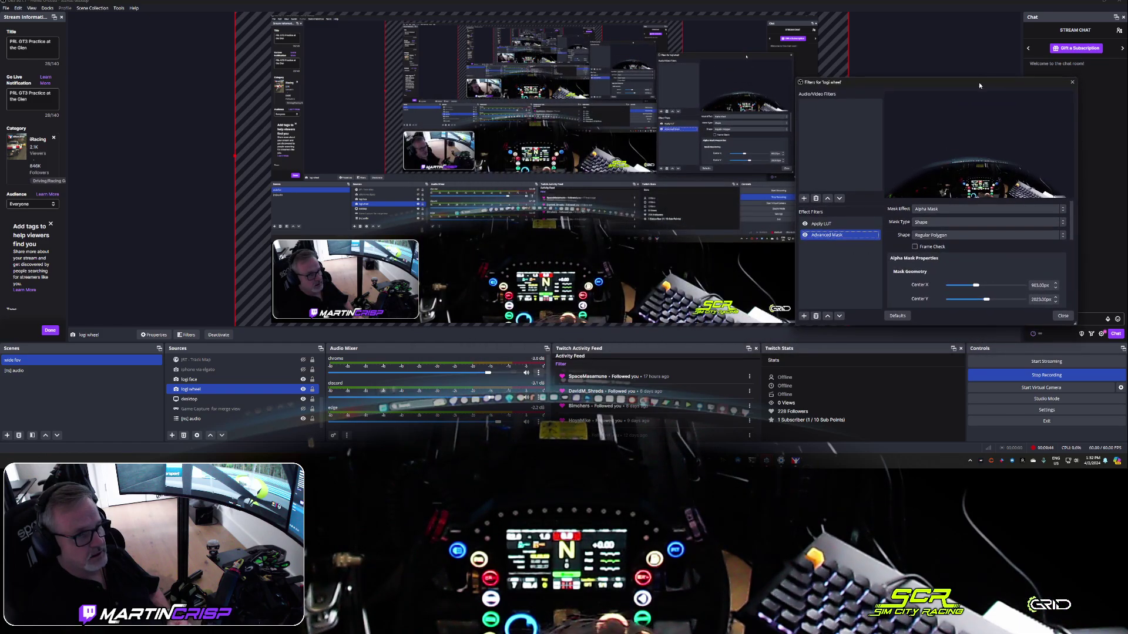
{"action": "left_click", "coordinate": [941, 238]}
{"action": "left_click", "coordinate": [902, 251]}
{"action": "scroll", "coordinate": [932, 273], "scroll_direction": "down", "scroll_amount": 3}
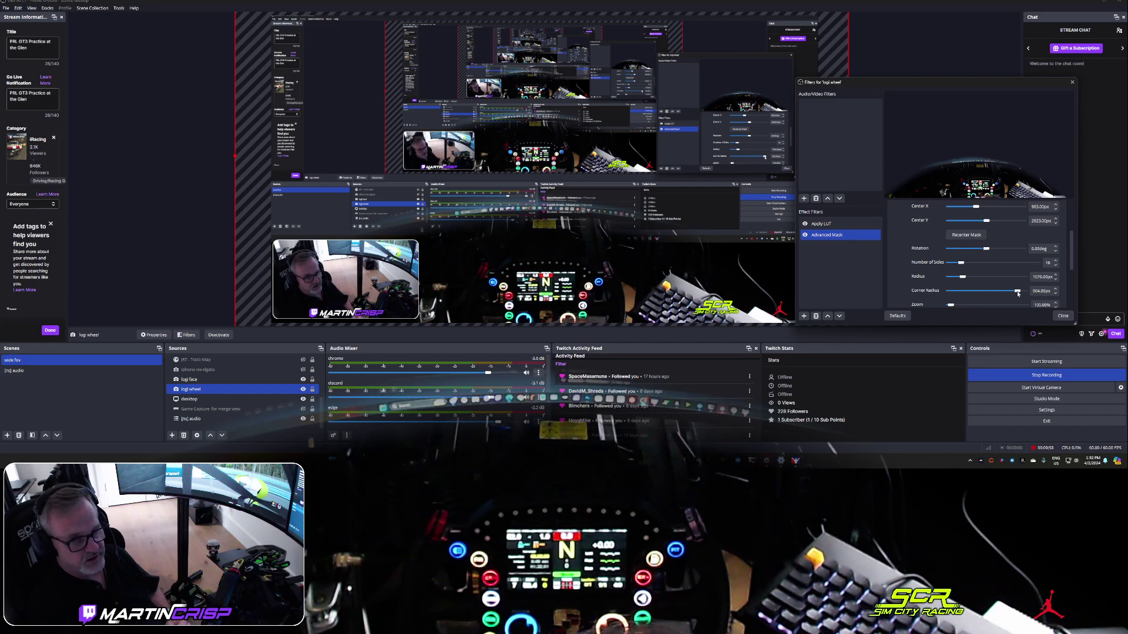
Step: Give the wheel mask 16 sides and a corner radius near 1000px, after trying 100px and 8 sides
{"action": "left_click_drag", "start_coordinate": [1004, 292], "coordinate": [956, 290]}
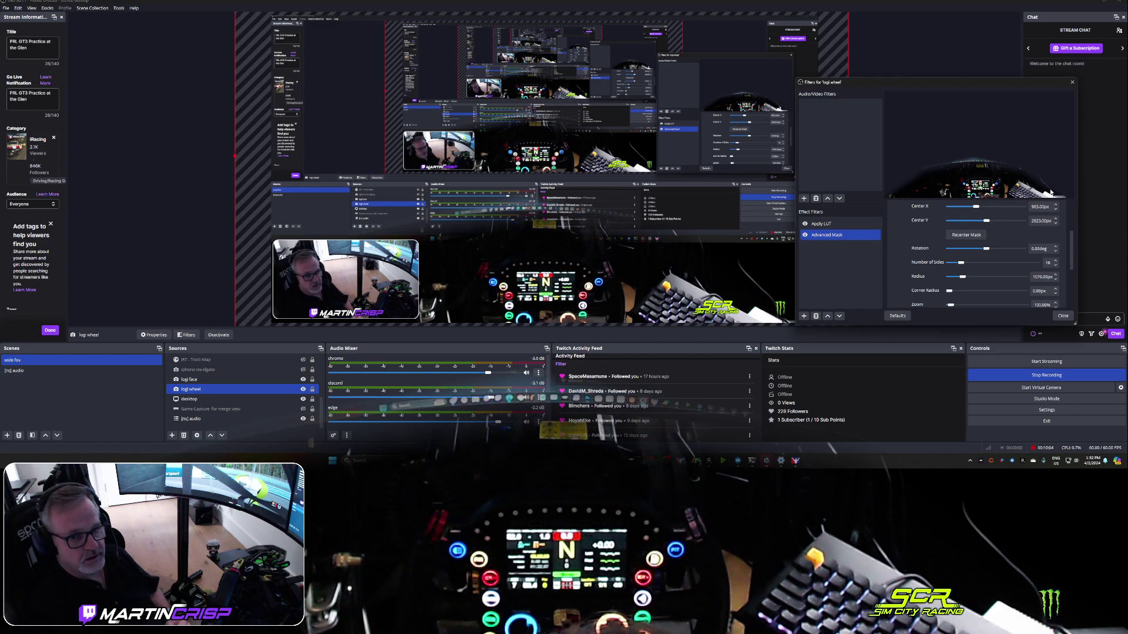
{"action": "left_click_drag", "start_coordinate": [961, 265], "coordinate": [954, 266]}
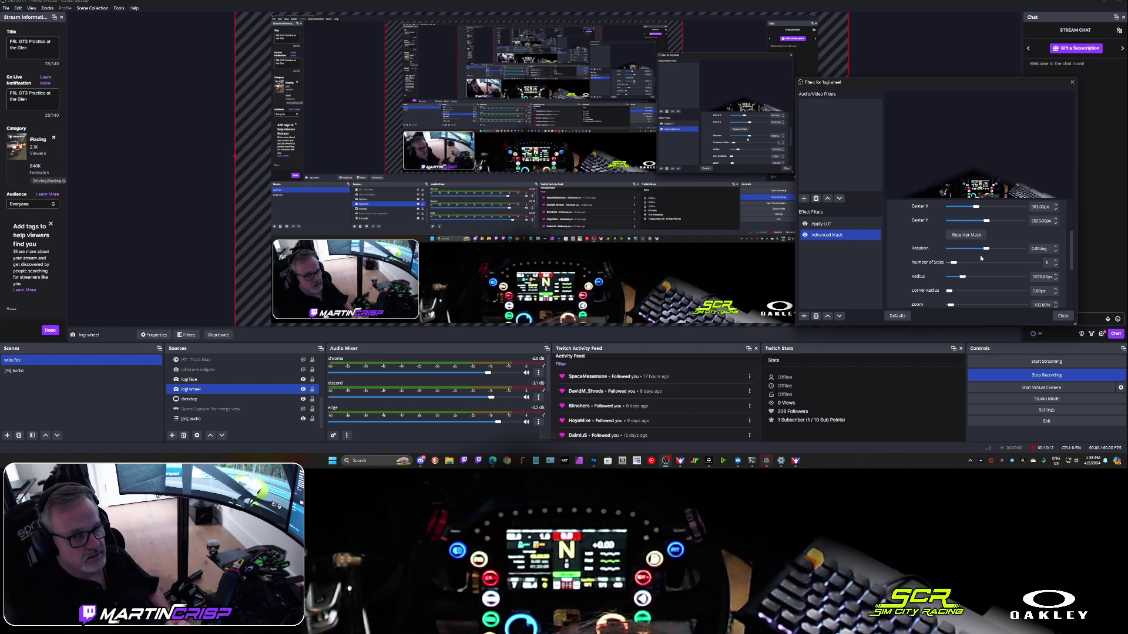
{"action": "left_click_drag", "start_coordinate": [955, 264], "coordinate": [962, 265]}
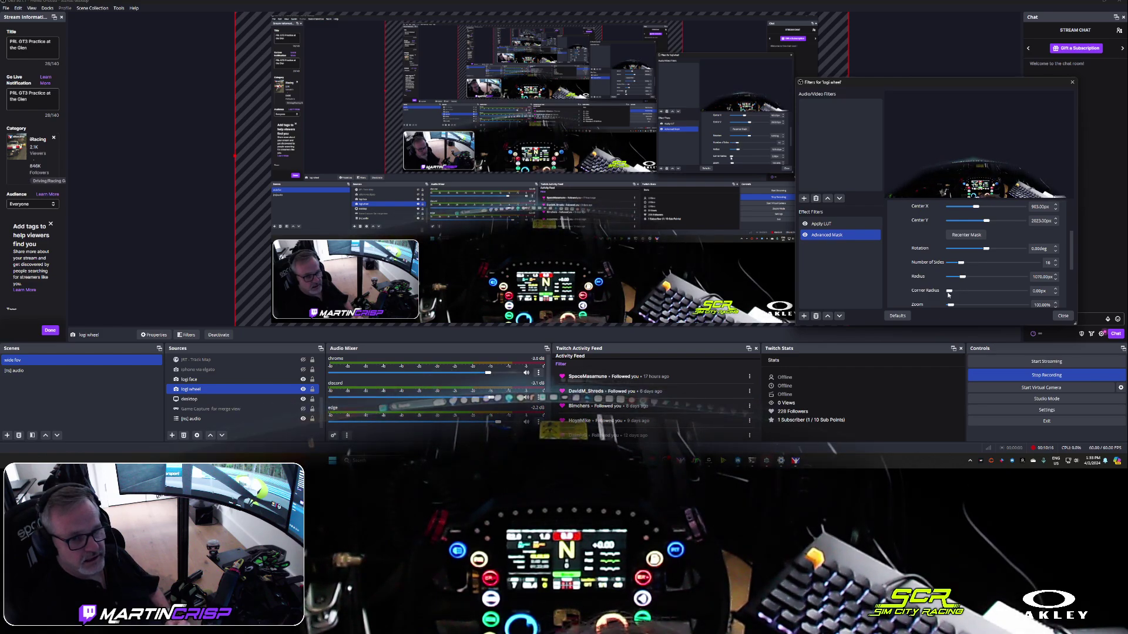
{"action": "left_click_drag", "start_coordinate": [953, 293], "coordinate": [1012, 297]}
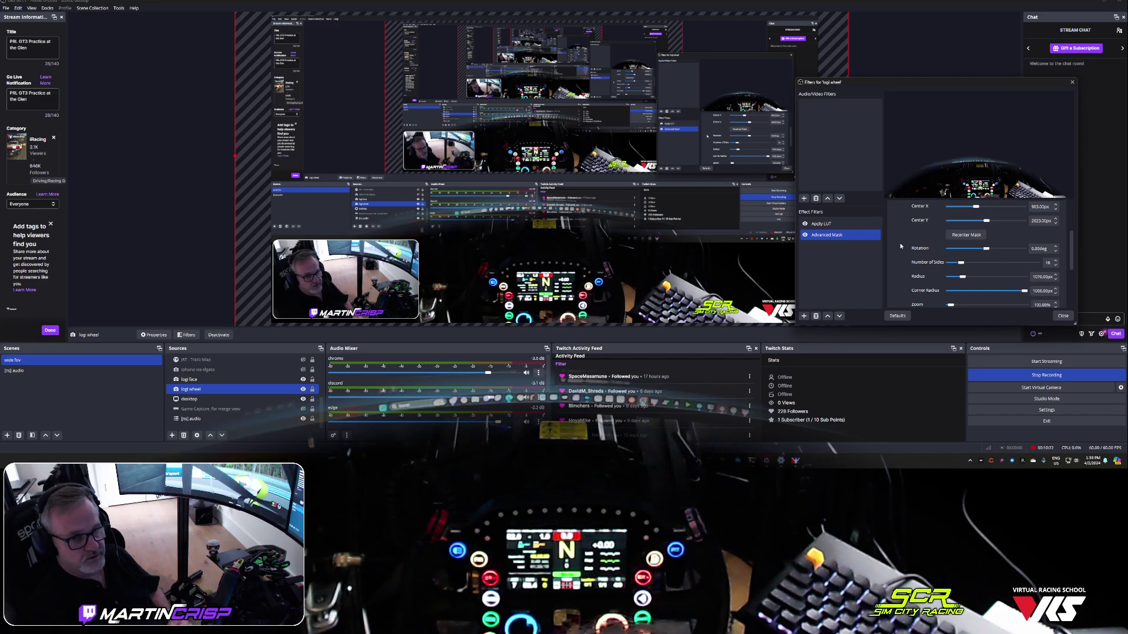
{"action": "scroll", "coordinate": [912, 235], "scroll_direction": "up", "scroll_amount": 2}
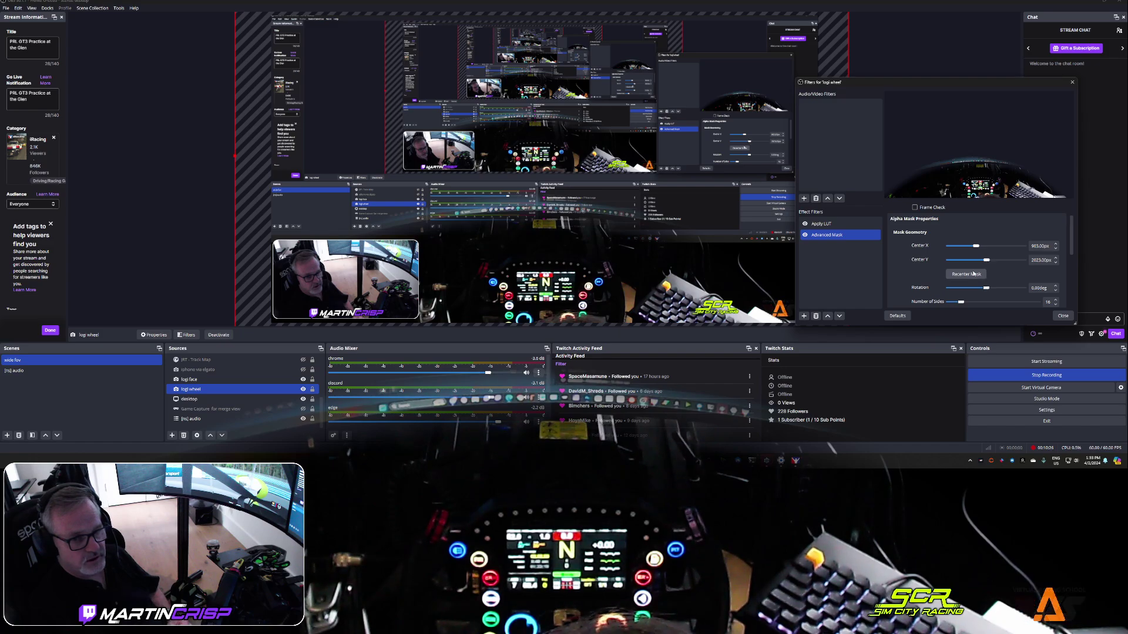
Step: Shift the wheel mask's Center X so the polygon lines up with the steering wheel
{"action": "scroll", "coordinate": [967, 277], "scroll_direction": "down", "scroll_amount": 3}
{"action": "scroll", "coordinate": [967, 280], "scroll_direction": "up", "scroll_amount": 3}
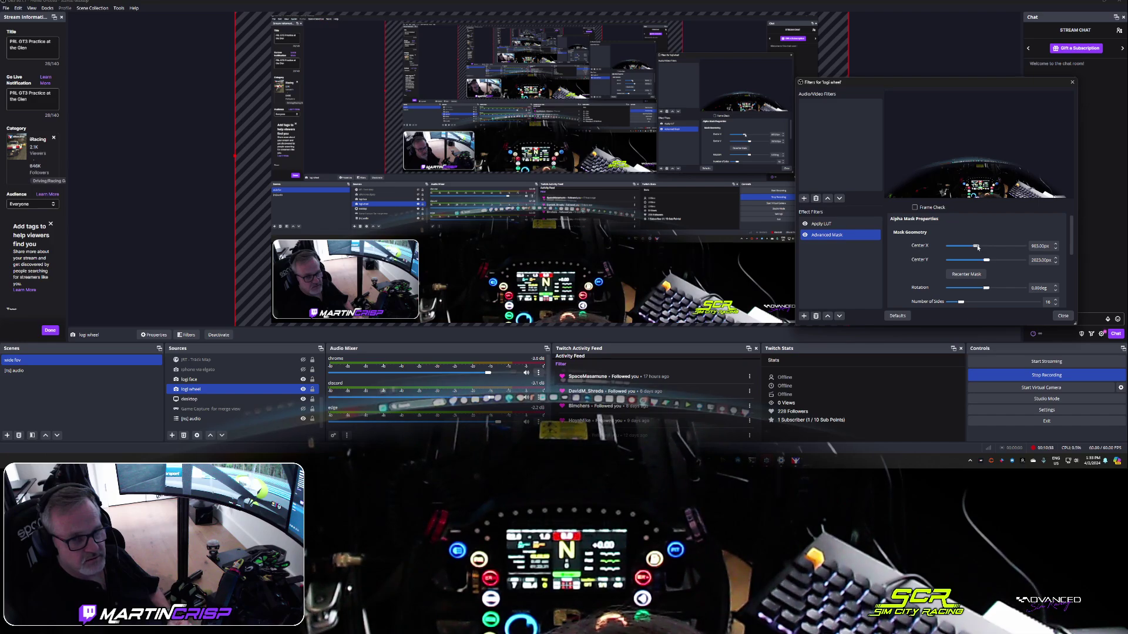
{"action": "left_click_drag", "start_coordinate": [978, 247], "coordinate": [986, 261]}
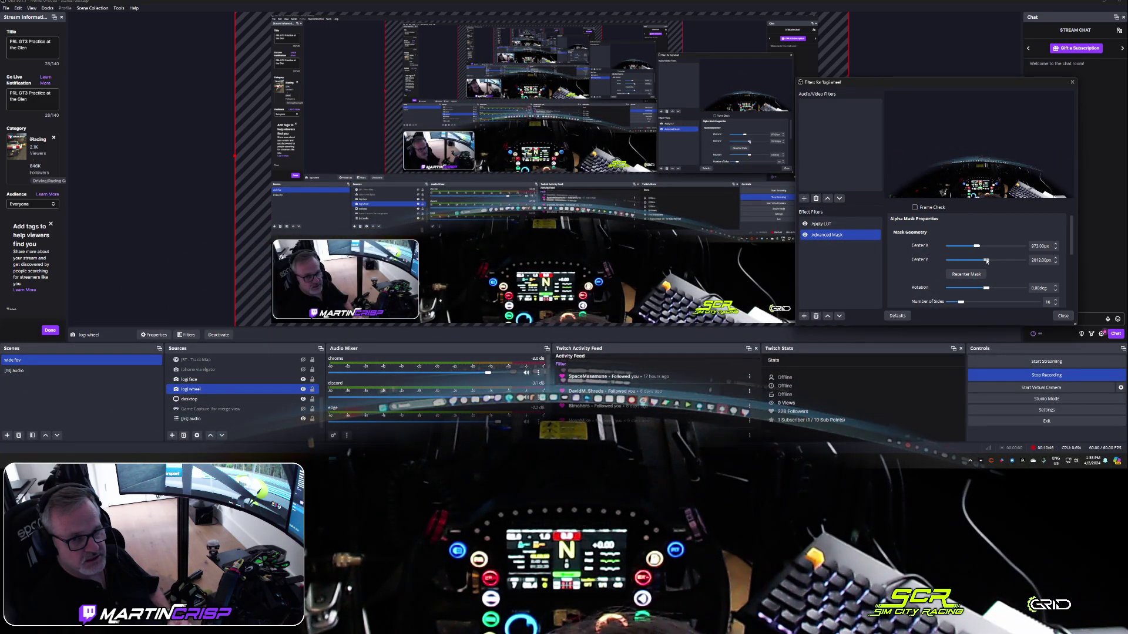
{"action": "scroll", "coordinate": [986, 259], "scroll_direction": "up", "scroll_amount": 1}
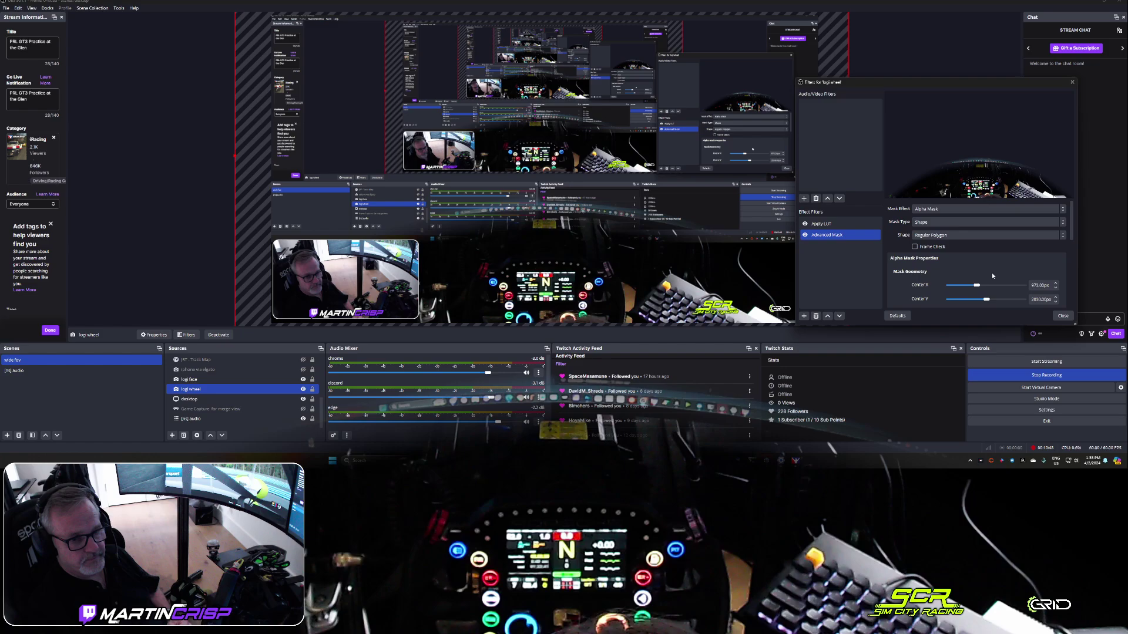
{"action": "scroll", "coordinate": [991, 274], "scroll_direction": "down", "scroll_amount": 1}
{"action": "scroll", "coordinate": [988, 261], "scroll_direction": "up", "scroll_amount": 1}
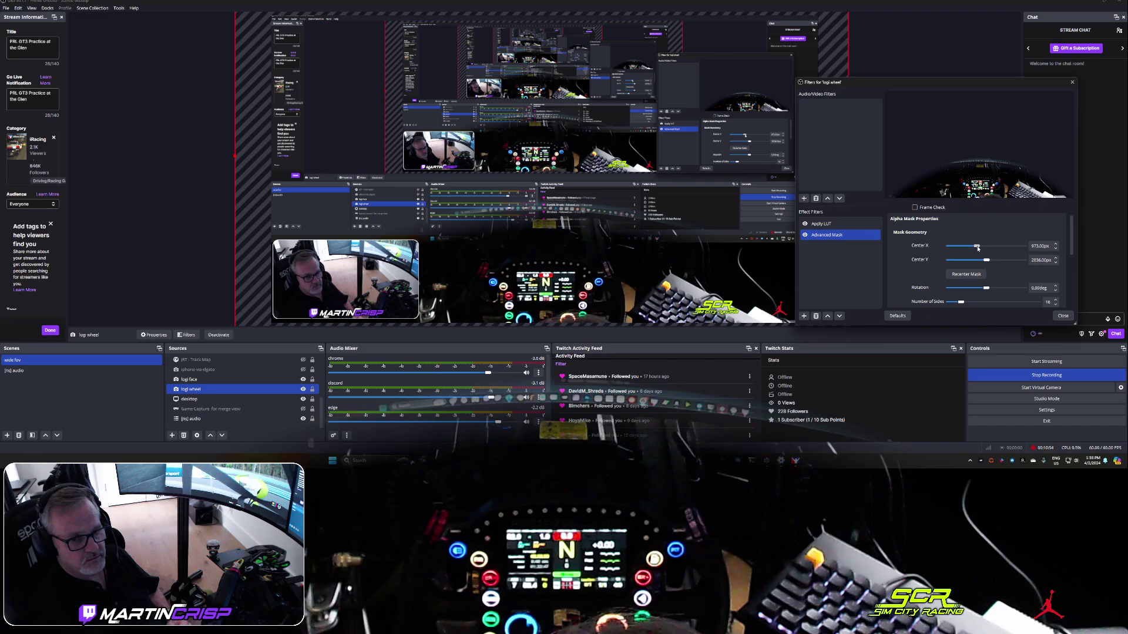
{"action": "scroll", "coordinate": [978, 249], "scroll_direction": "down", "scroll_amount": 1}
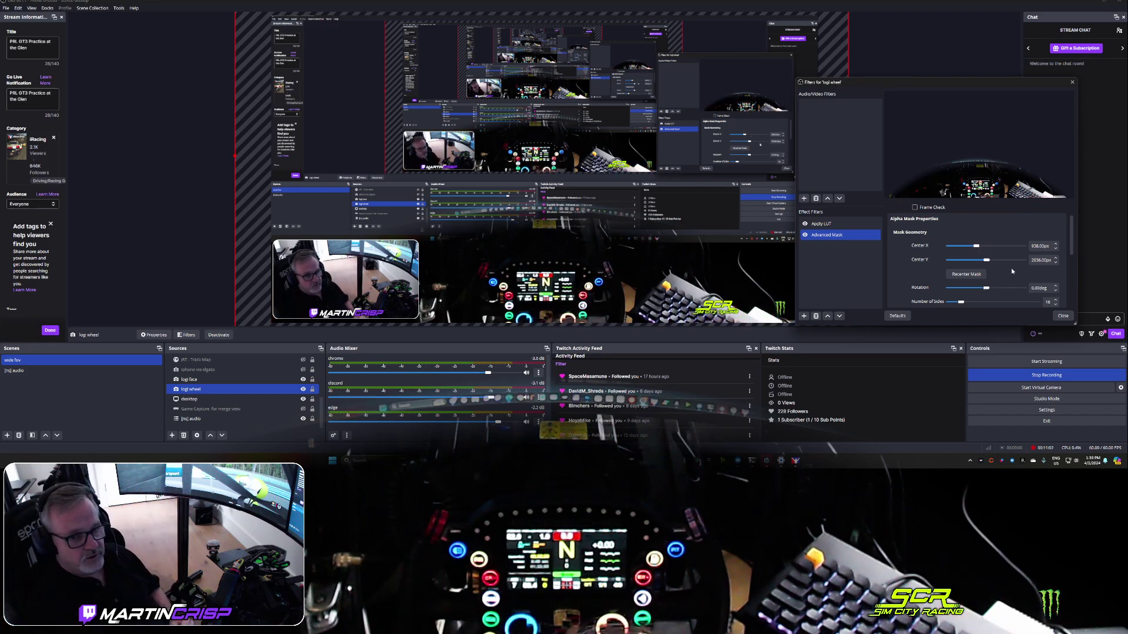
Step: Close the logi wheel filters, move it below desktop, and move OBS aside to reveal iRacing
{"action": "left_click", "coordinate": [1063, 317]}
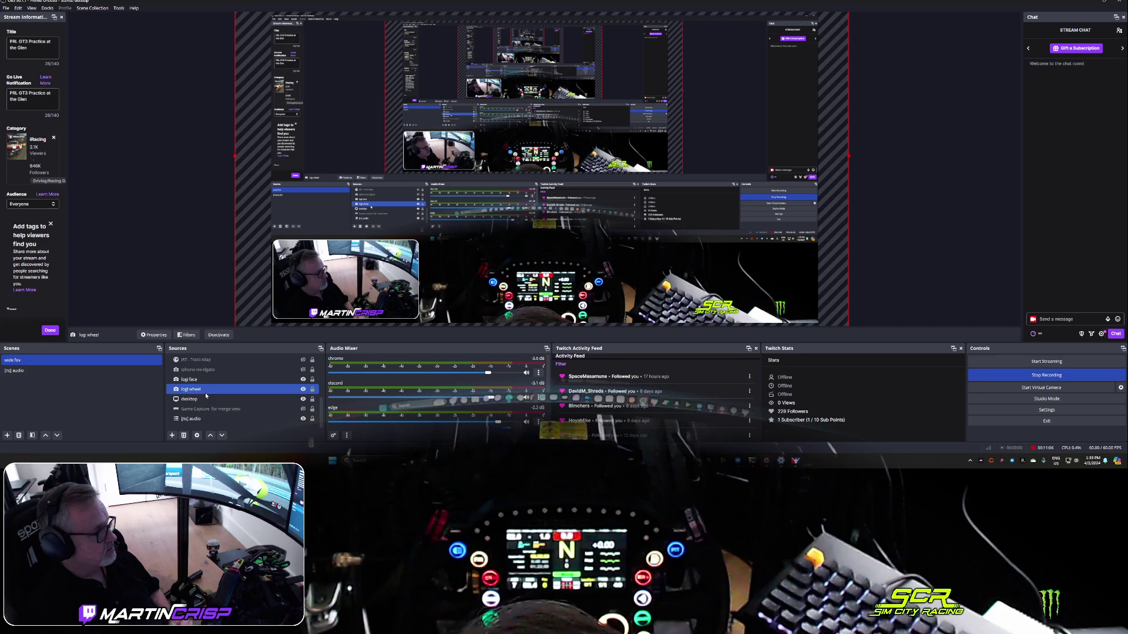
{"action": "left_click_drag", "start_coordinate": [206, 395], "coordinate": [205, 403]}
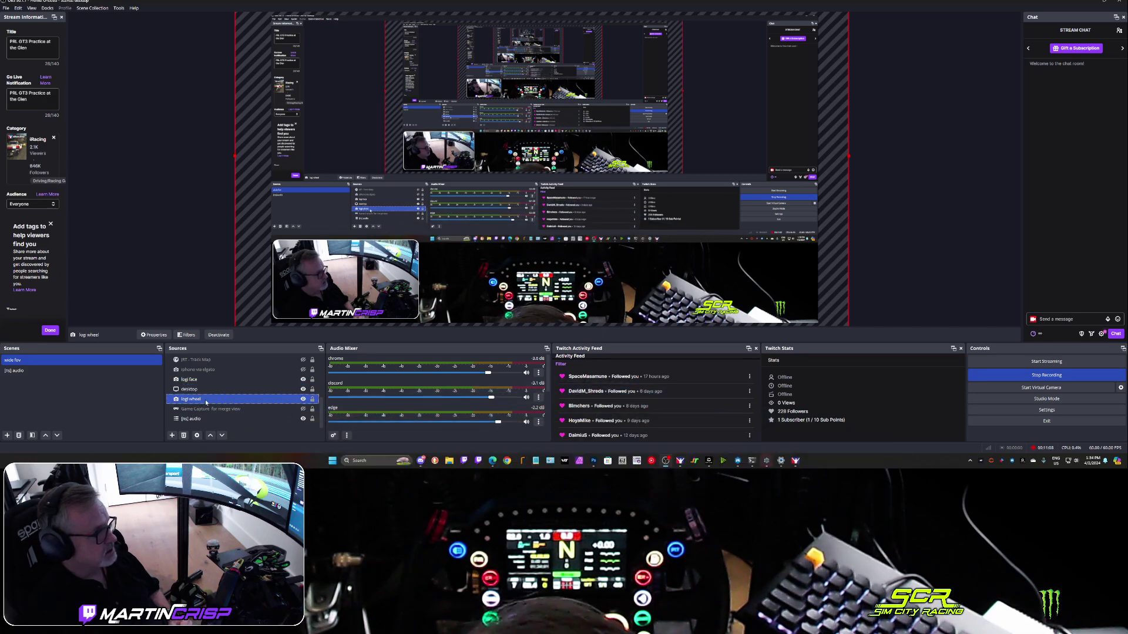
{"action": "left_click", "coordinate": [1100, 4]}
{"action": "left_click_drag", "start_coordinate": [682, 110], "coordinate": [1127, 112]}
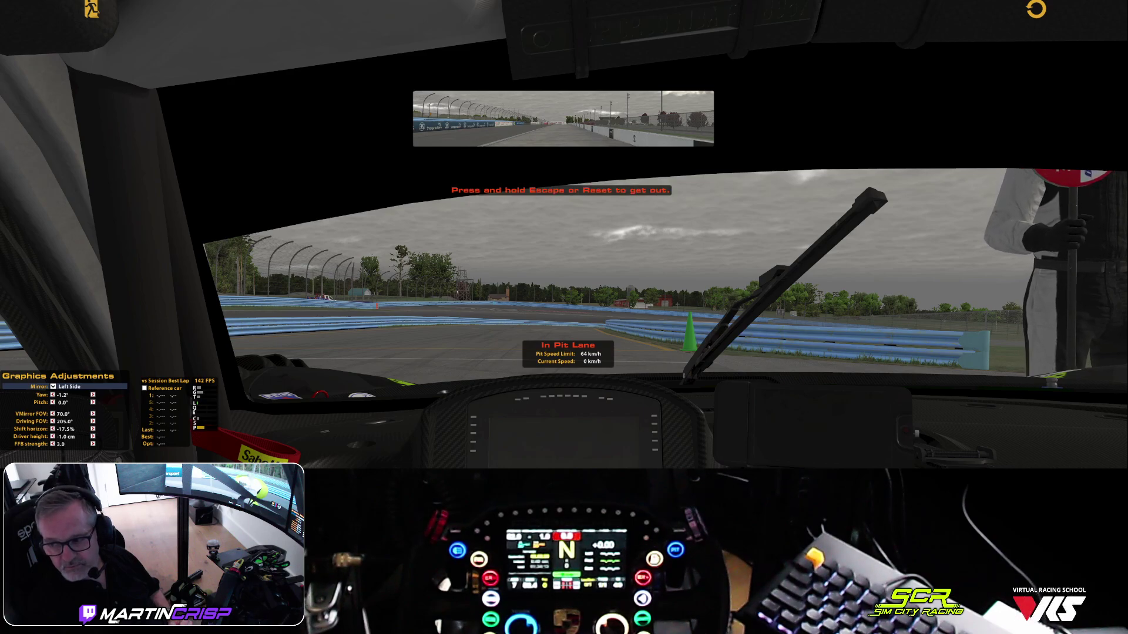
Step: Check the desktop source's filters, then minimise OBS to leave the iRacing cockpit showing
{"action": "key", "text": "alt+Tab"}
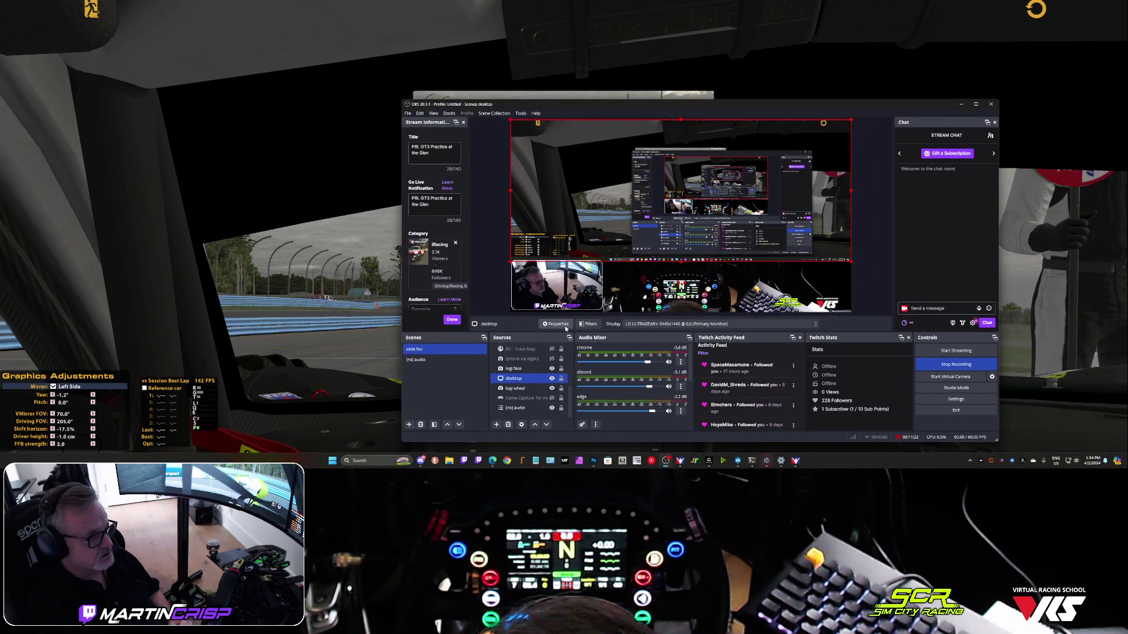
{"action": "left_click", "coordinate": [588, 323]}
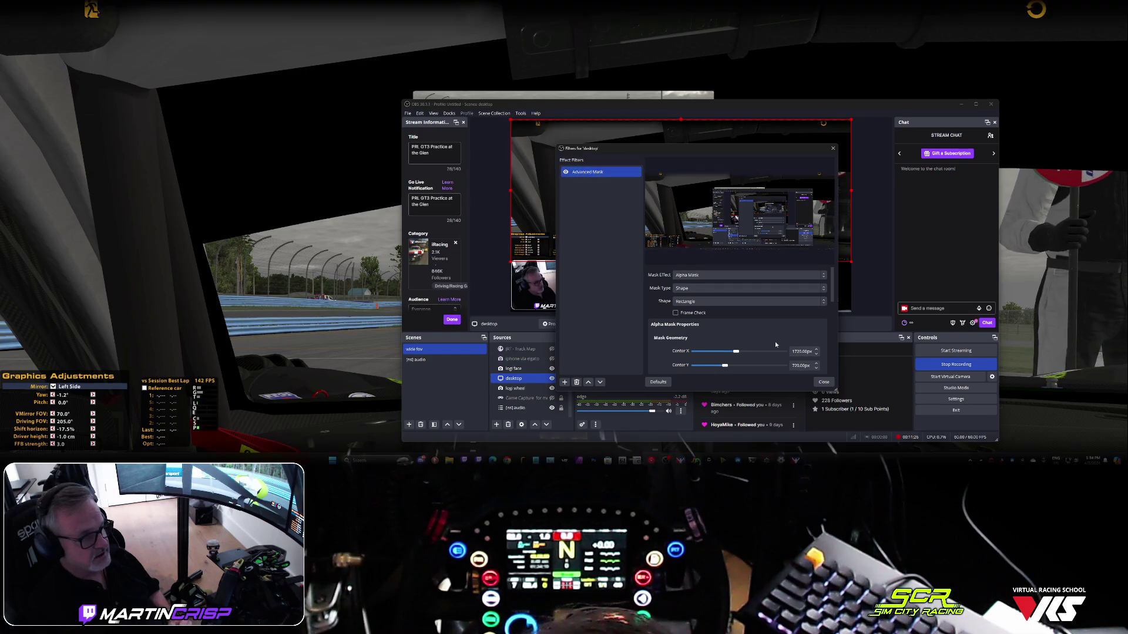
{"action": "left_click", "coordinate": [823, 381]}
{"action": "left_click", "coordinate": [961, 104]}
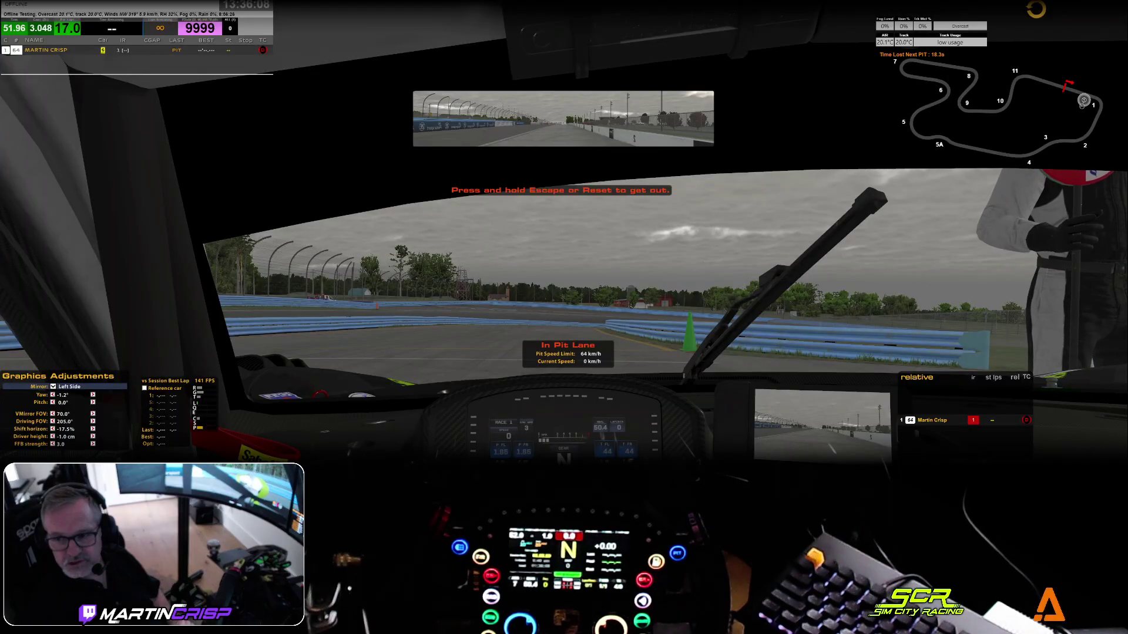
{"action": "key", "text": "alt+Tab"}
{"action": "left_click_drag", "start_coordinate": [474, 100], "coordinate": [444, 98]}
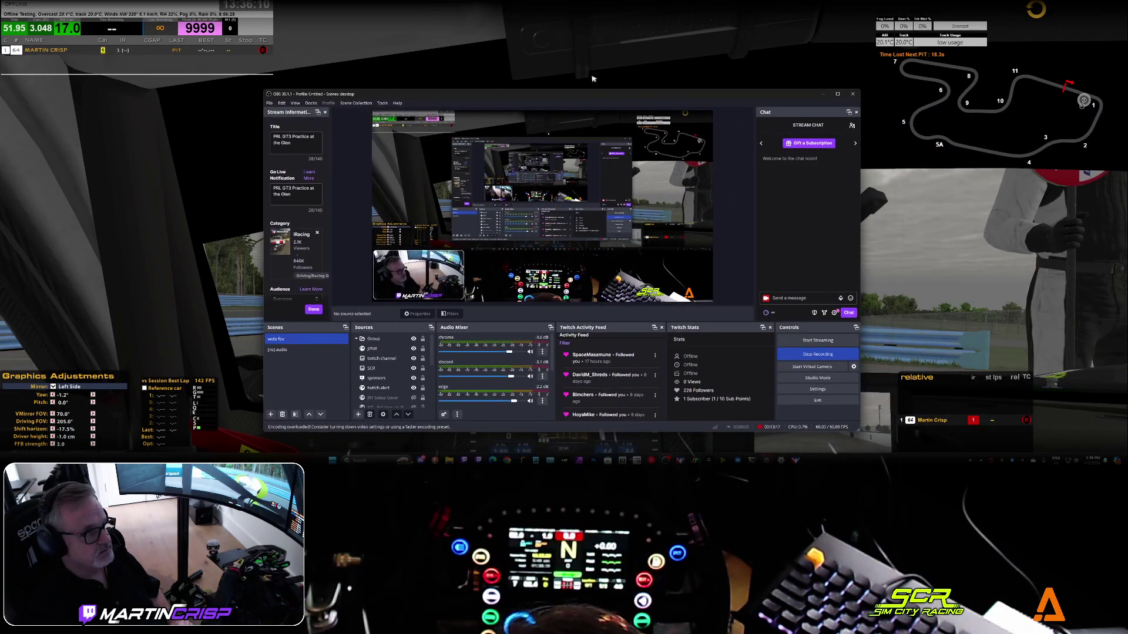
{"action": "double_click", "coordinate": [588, 94]}
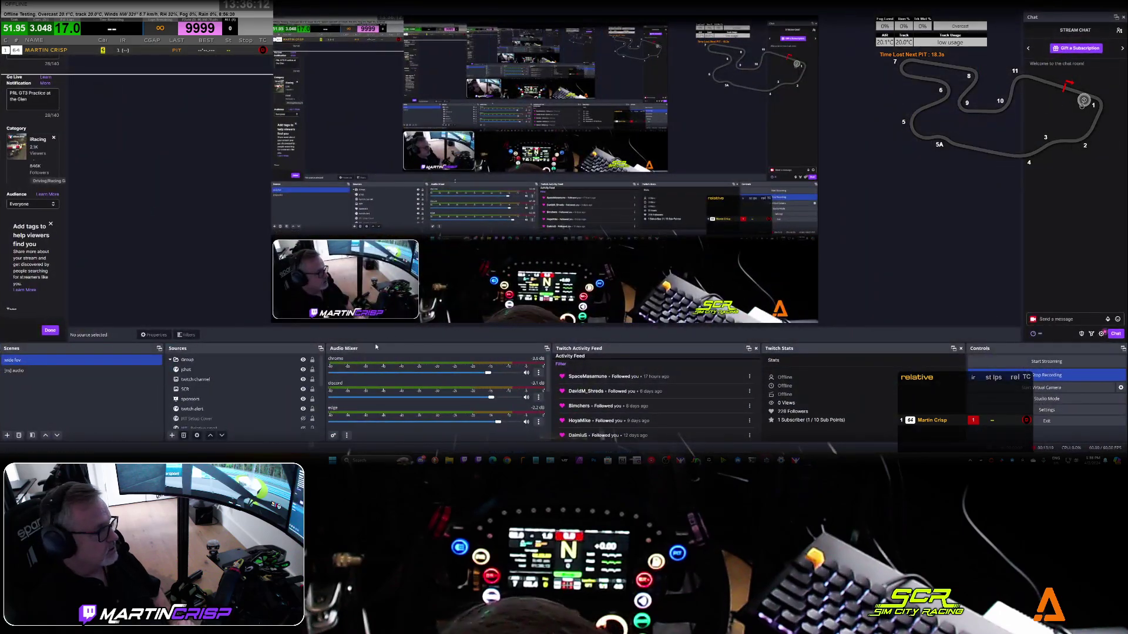
{"action": "left_click", "coordinate": [292, 381]}
{"action": "left_click", "coordinate": [293, 399]}
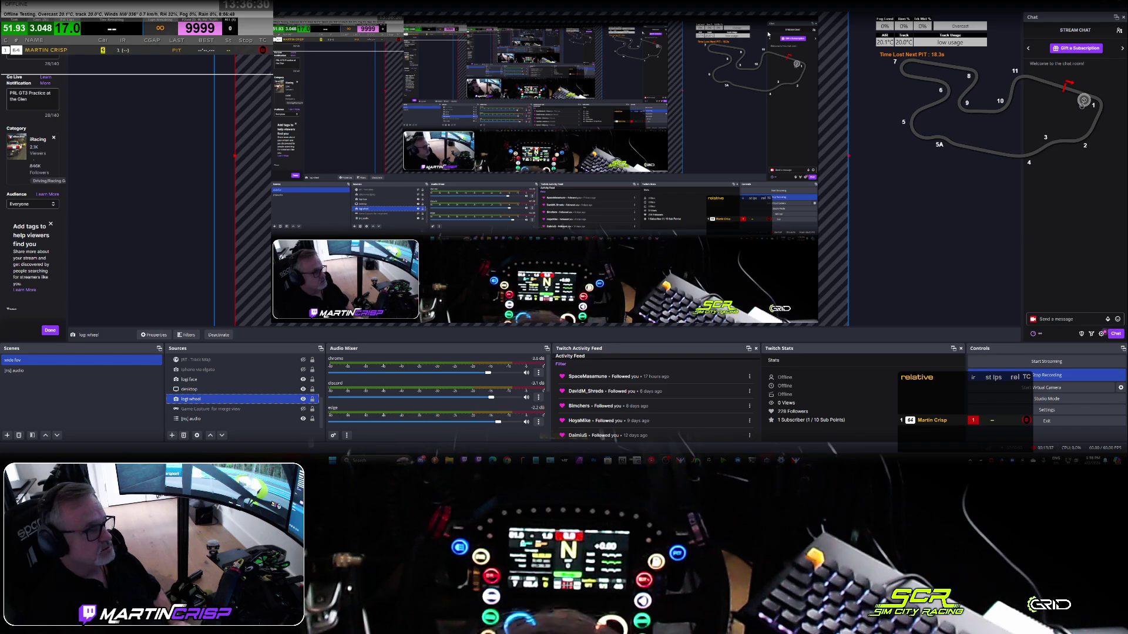
{"action": "key", "text": "alt+Tab"}
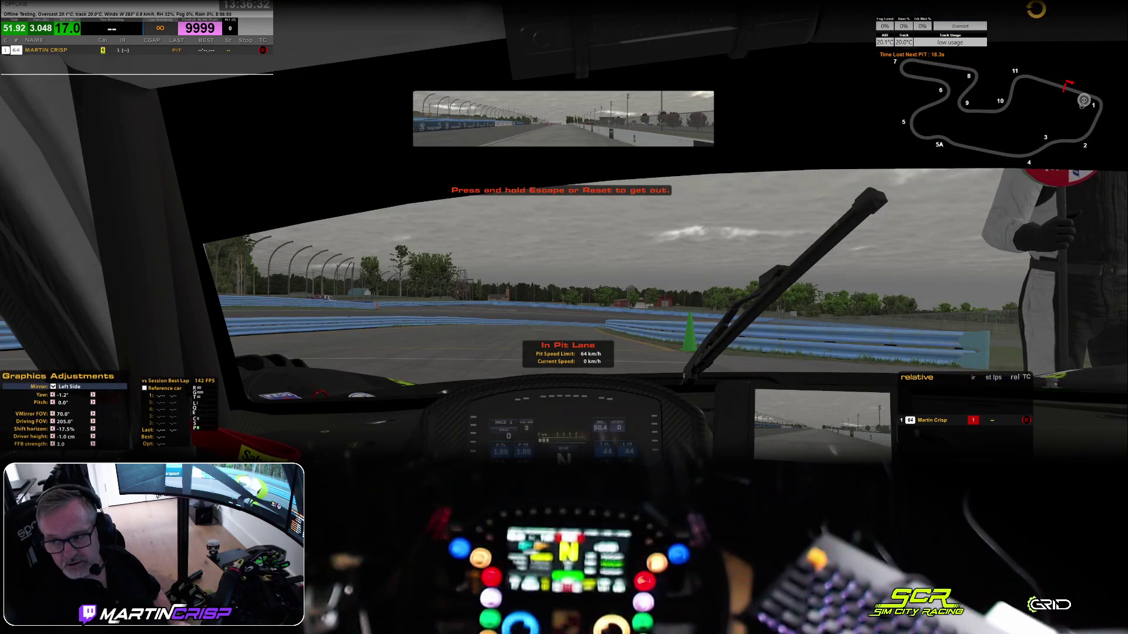
{"action": "key", "text": "Escape"}
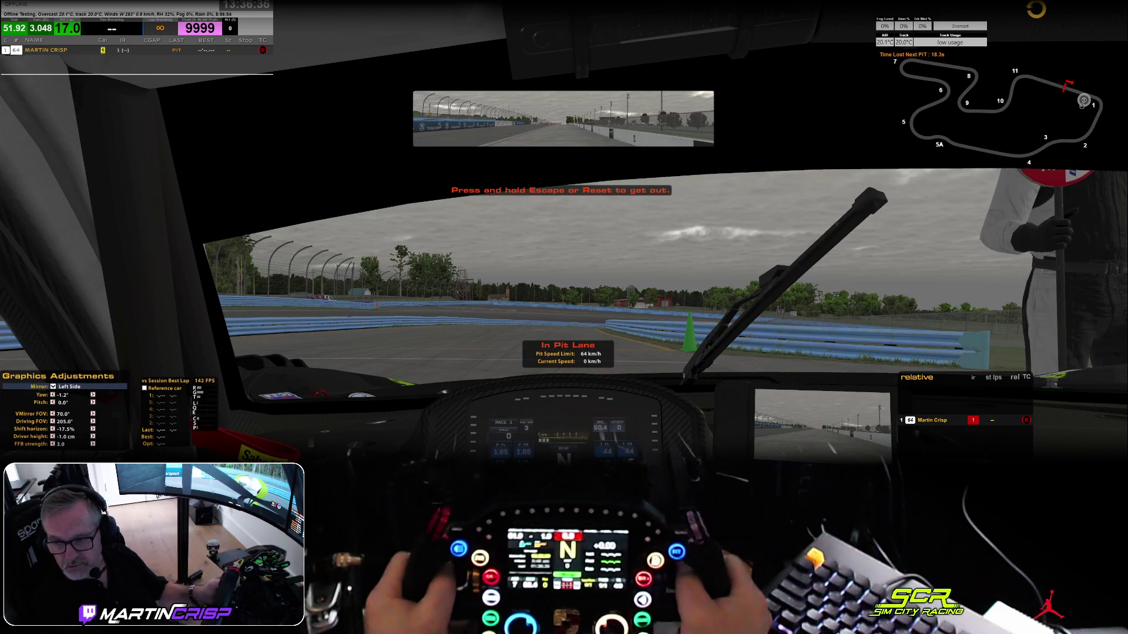
{"action": "key", "text": "Escape"}
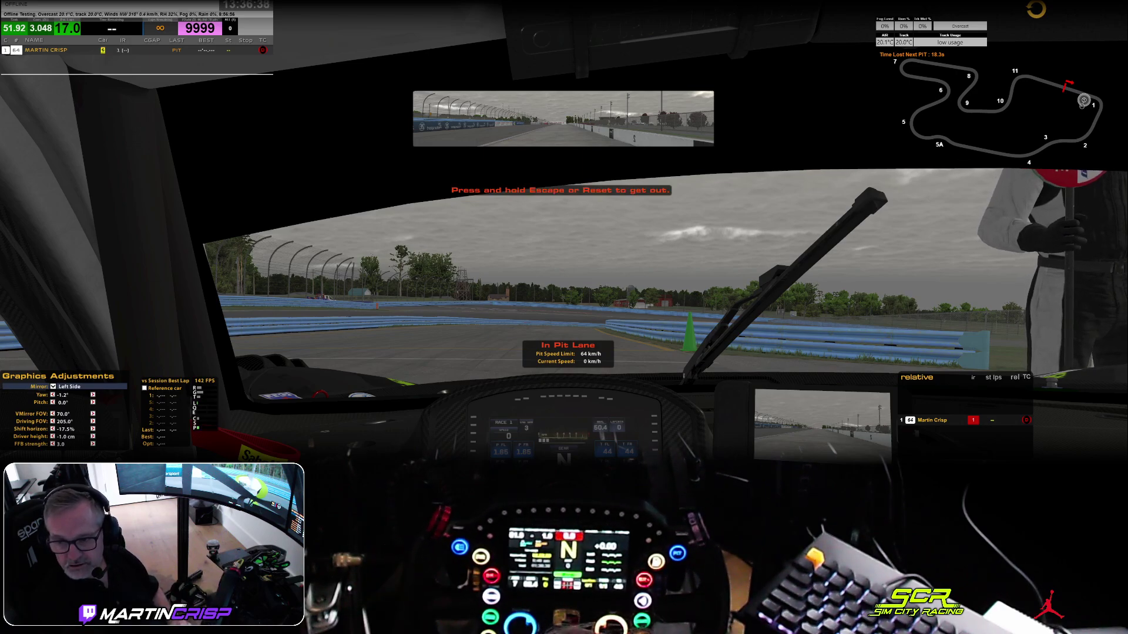